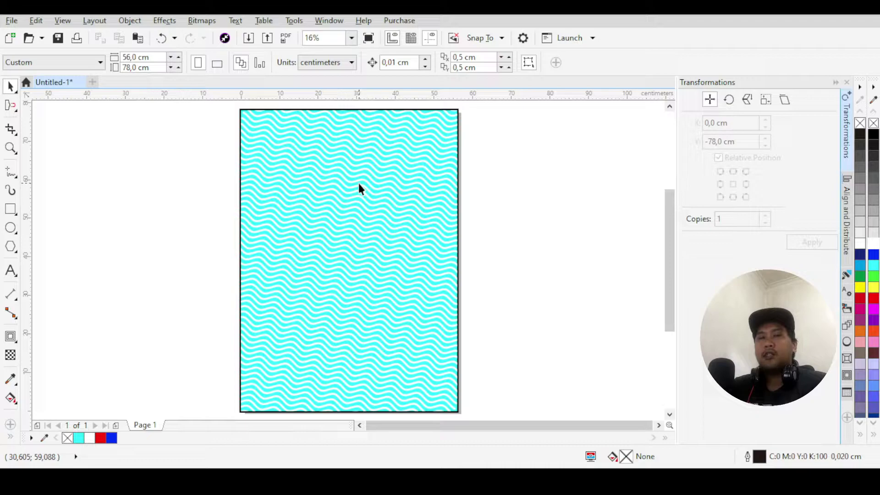
Examine the cyan and white wave pattern on the page, both up close and as a whole
scroll(373, 173, down, 2)
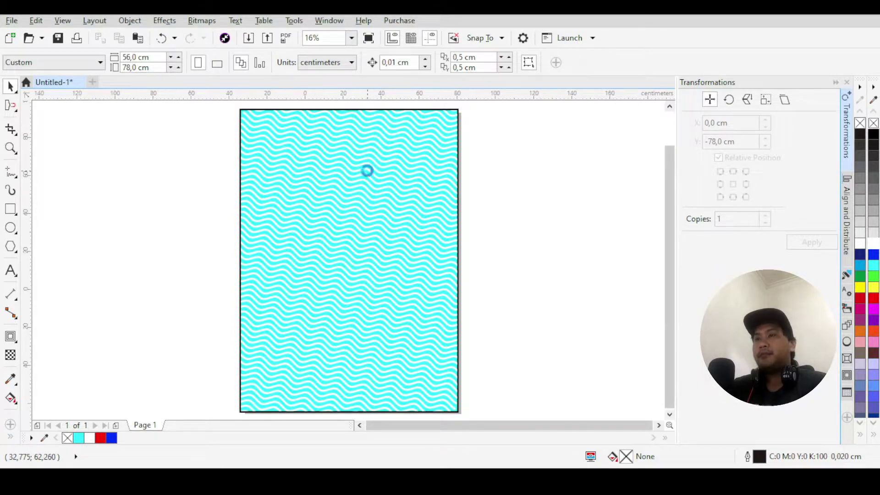
scroll(342, 172, down, 1)
scroll(342, 172, up, 1)
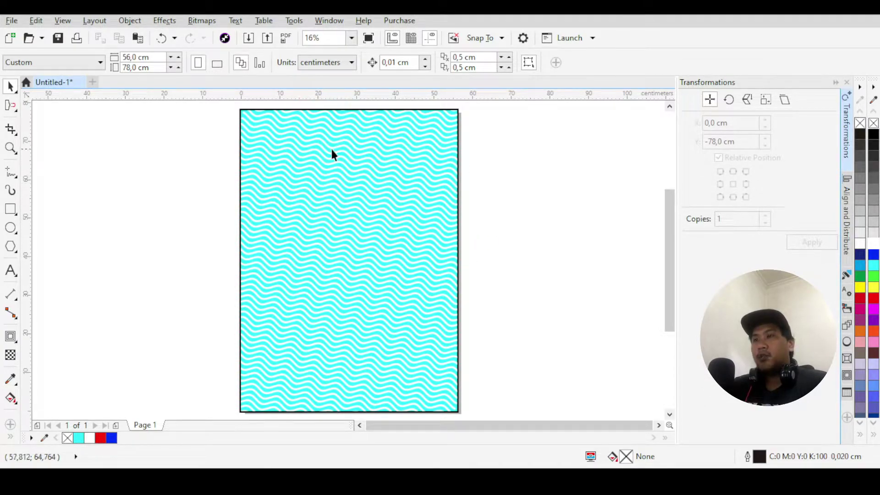
click(338, 212)
scroll(373, 212, down, 1)
scroll(350, 201, up, 2)
scroll(289, 205, up, 1)
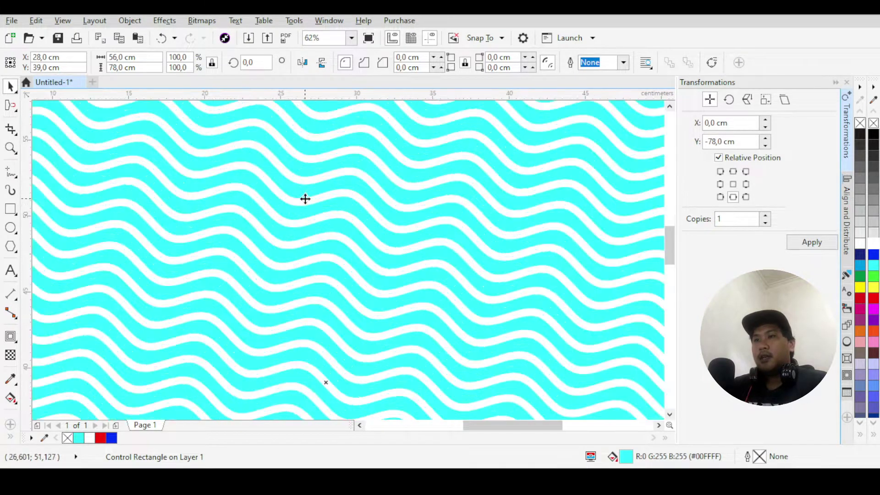
scroll(312, 202, down, 1)
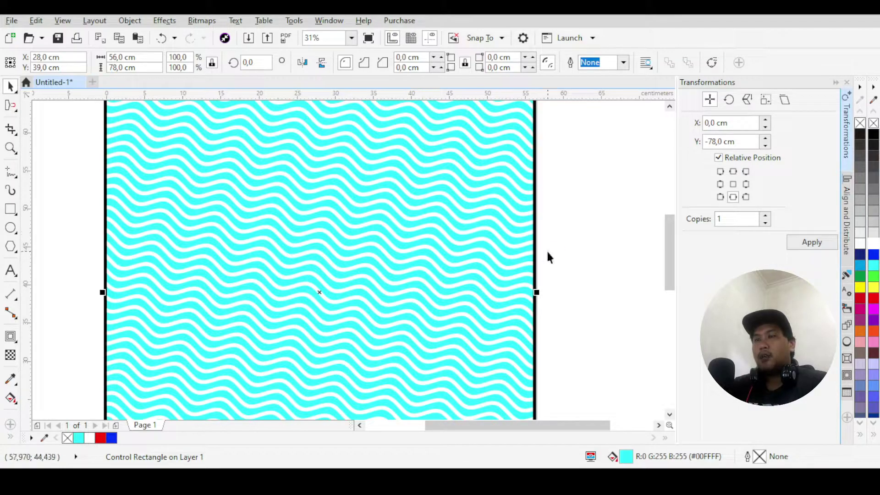
scroll(400, 227, down, 2)
click(523, 184)
Move the wave pattern rectangle horizontally off the page into the empty area on its left, clearing the page
click(297, 166)
scroll(296, 167, down, 2)
scroll(321, 181, up, 1)
scroll(318, 165, down, 1)
scroll(330, 184, up, 1)
scroll(338, 166, down, 1)
scroll(337, 188, up, 1)
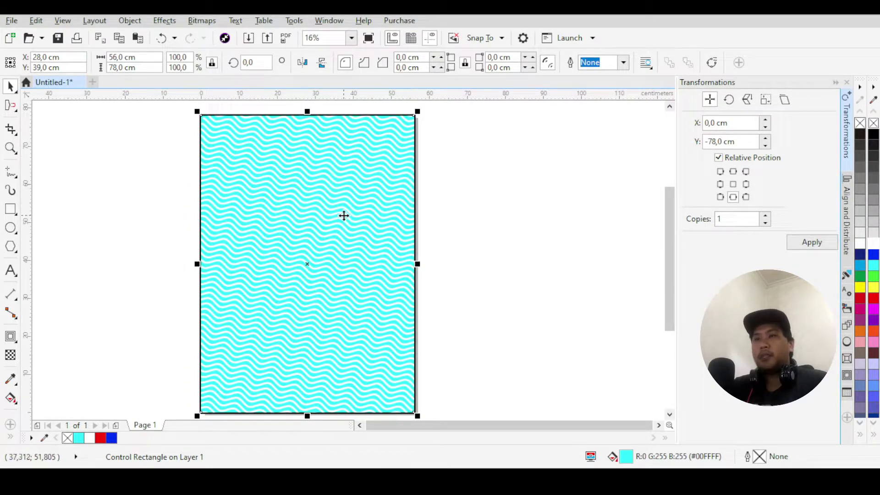
drag(326, 204, 84, 204)
scroll(293, 204, down, 1)
click(298, 215)
Draw a straight horizontal freehand line about 73 cm long across the upper part of the empty page
scroll(297, 215, up, 1)
scroll(305, 208, down, 1)
key(F5)
scroll(334, 205, up, 1)
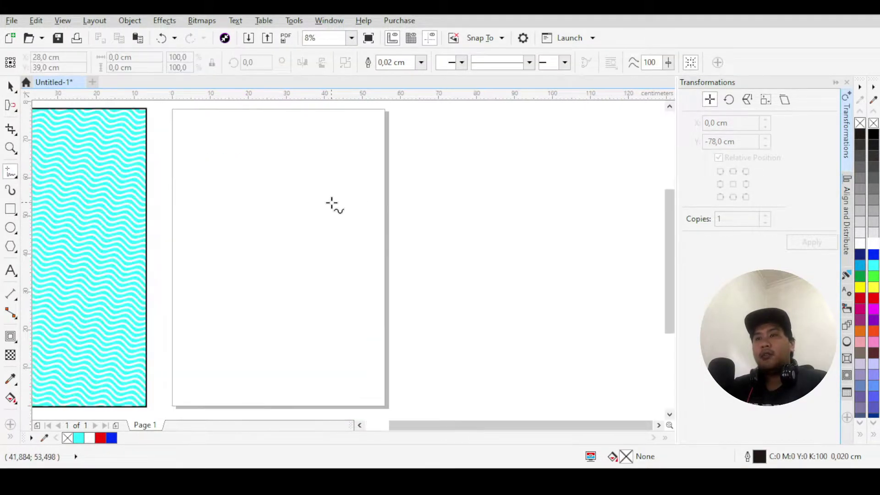
scroll(337, 204, down, 1)
scroll(337, 203, up, 1)
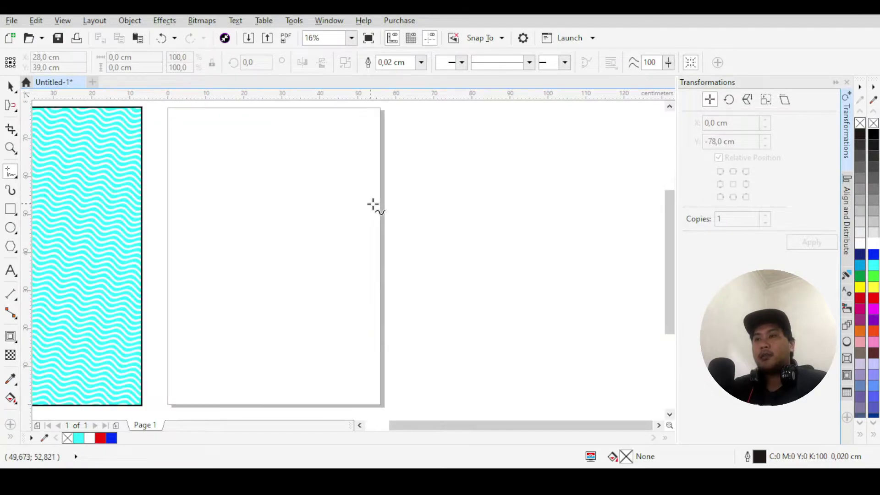
click(151, 204)
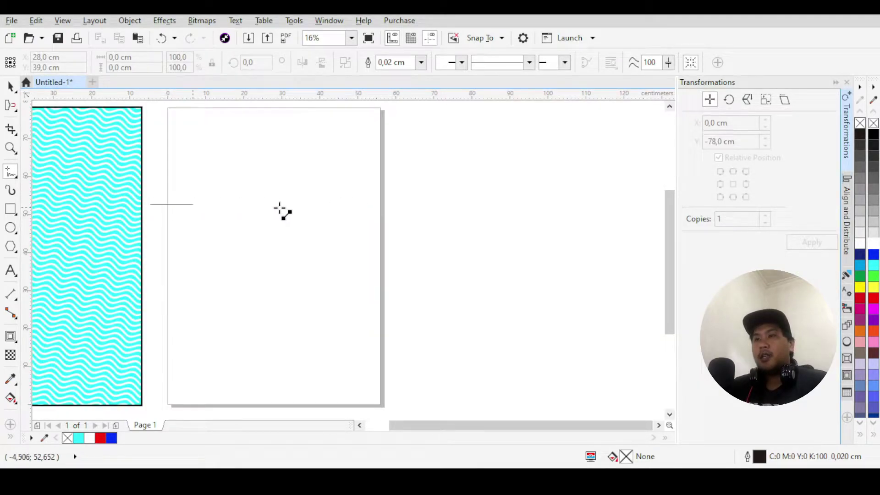
click(427, 204)
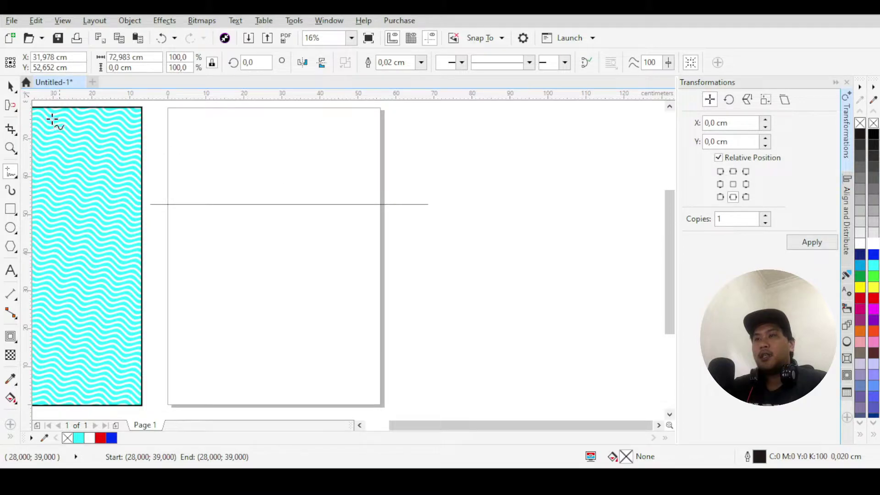
click(10, 87)
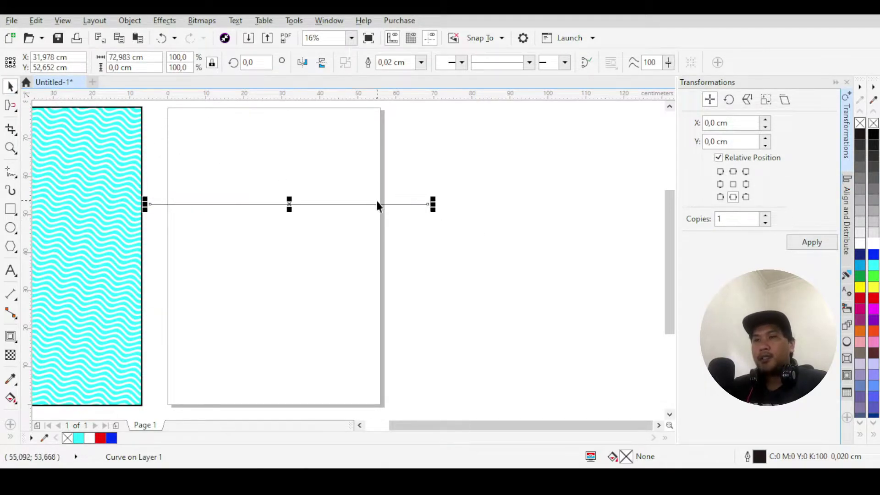
Move the straight line horizontally off the page into the empty area on its right
scroll(440, 212, down, 1)
scroll(390, 207, up, 1)
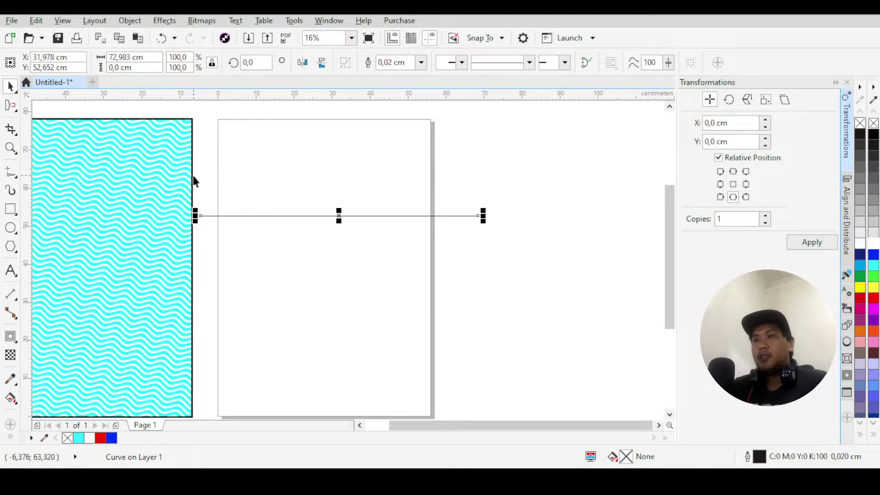
click(123, 158)
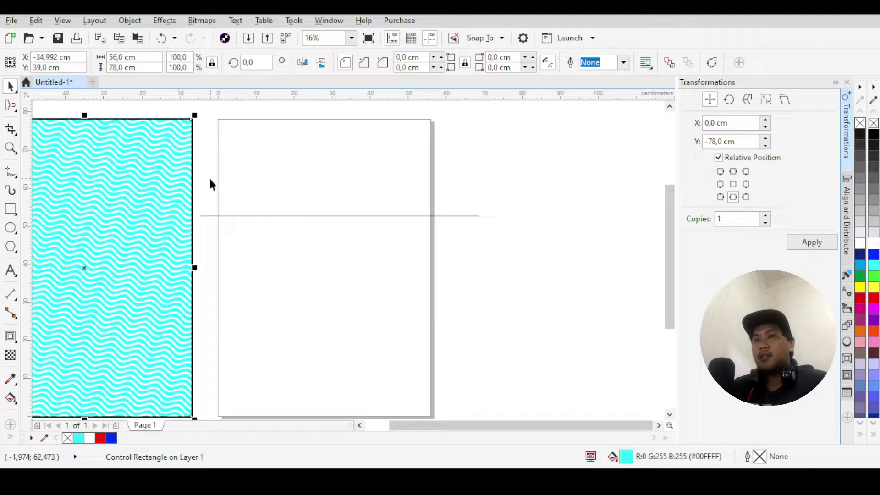
click(305, 218)
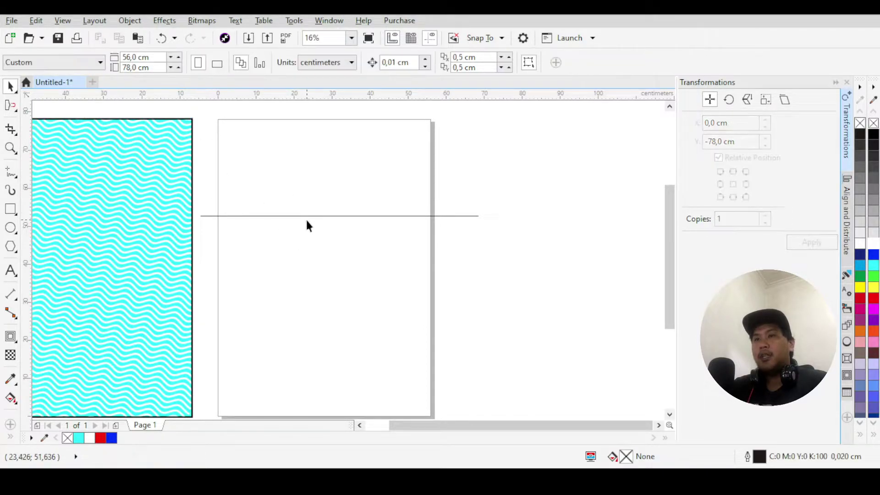
click(312, 216)
scroll(310, 213, down, 1)
scroll(305, 216, up, 1)
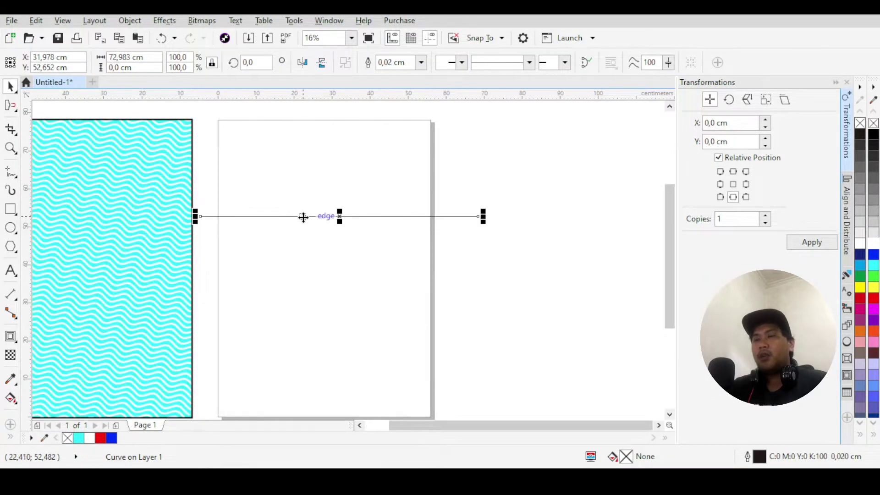
scroll(303, 217, down, 1)
drag(303, 217, 428, 230)
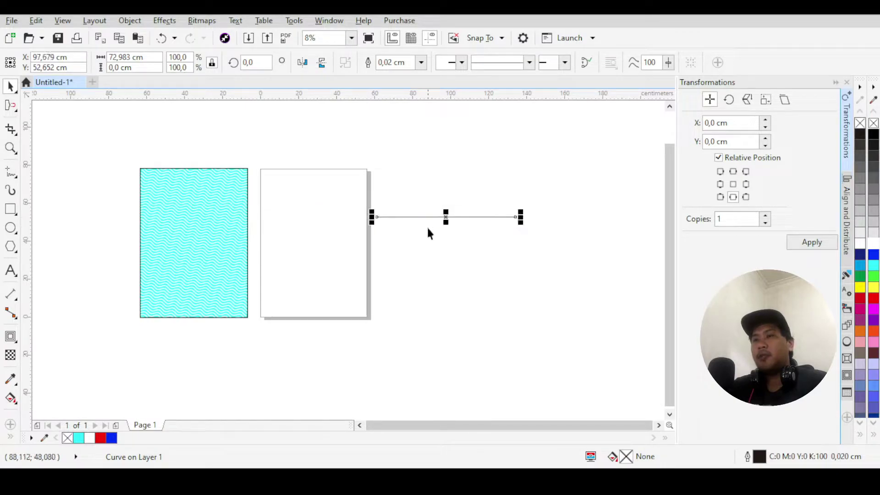
click(442, 262)
Add nodes along the start of the straight line and offset them alternately up and down to form a zigzag
scroll(436, 220, up, 1)
click(437, 226)
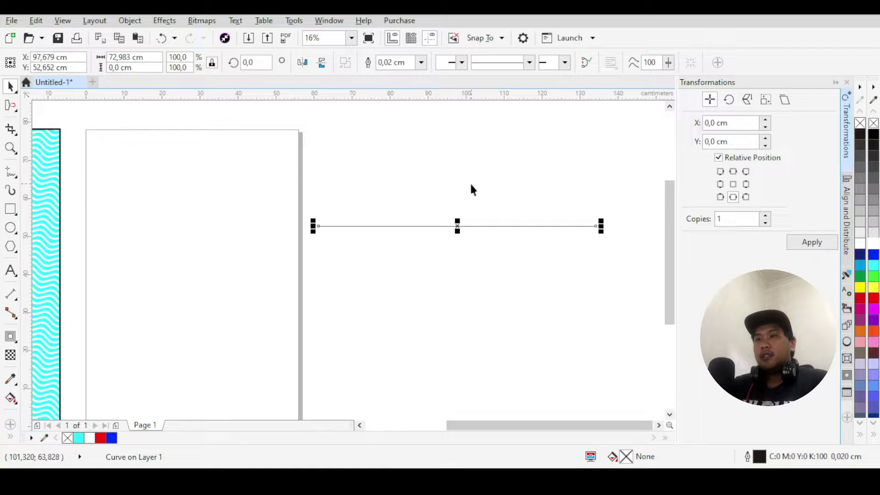
scroll(412, 225, up, 1)
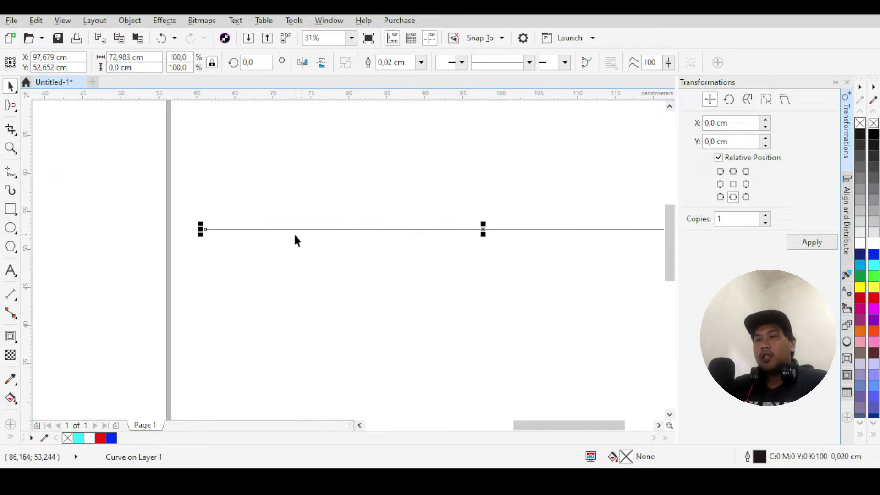
click(17, 113)
click(49, 104)
scroll(247, 238, up, 1)
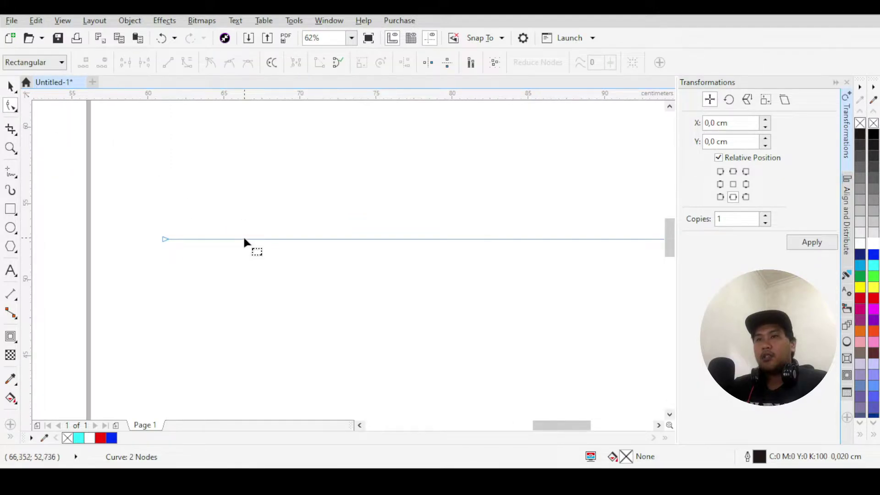
double_click(241, 239)
drag(240, 239, 356, 246)
double_click(276, 225)
double_click(329, 248)
scroll(330, 224, down, 1)
scroll(382, 234, up, 1)
double_click(350, 216)
scroll(356, 243, down, 1)
scroll(376, 239, up, 1)
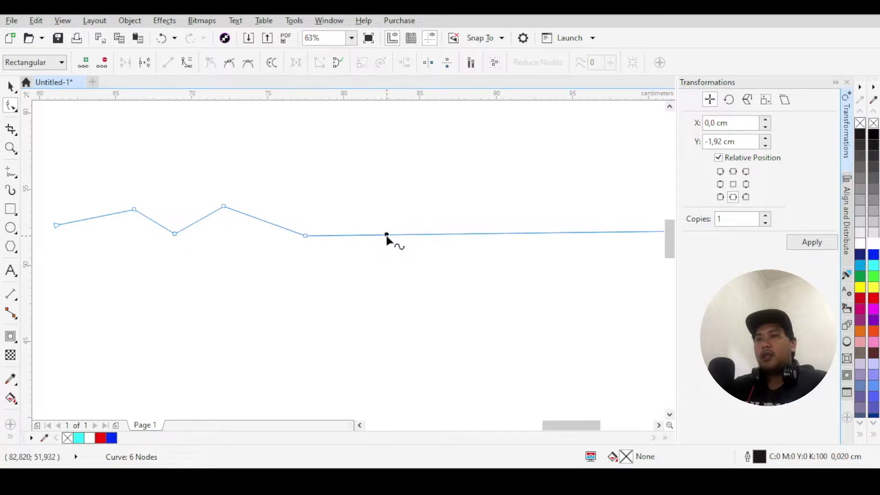
Extend the zigzag with two more nodes, raising the first and lowering the second, and deselect the line
double_click(387, 236)
drag(387, 236, 388, 206)
scroll(388, 206, down, 1)
scroll(454, 215, up, 1)
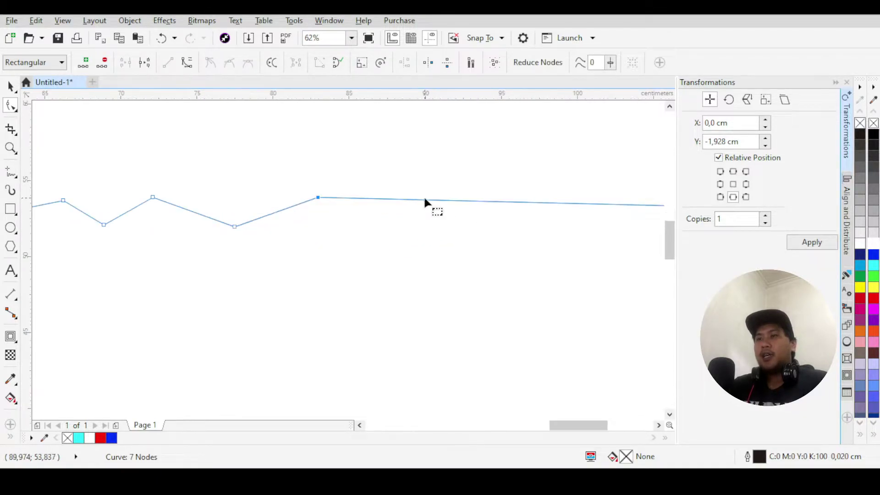
click(412, 198)
double_click(412, 199)
drag(412, 200, 412, 227)
scroll(314, 222, down, 2)
key(space)
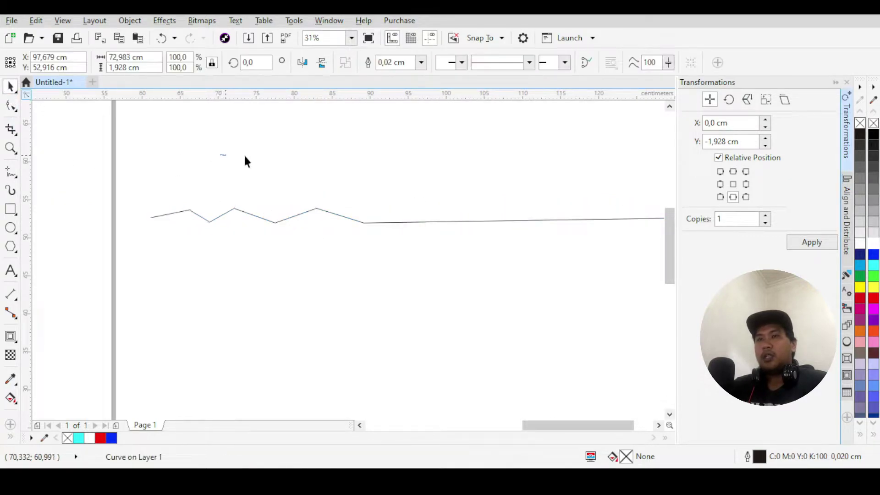
click(229, 153)
Compare the hand-bent zigzag line with the even waves of the finished pattern beside the page
scroll(416, 204, down, 3)
scroll(416, 204, up, 1)
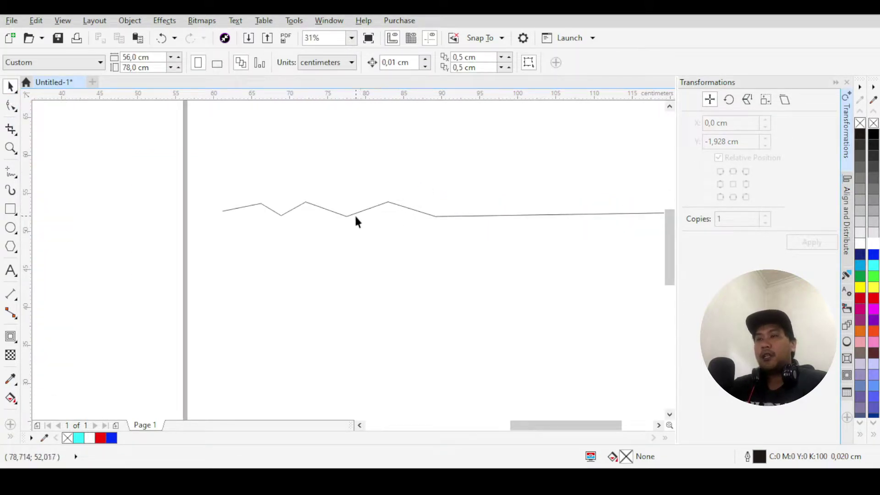
scroll(355, 220, right, 2)
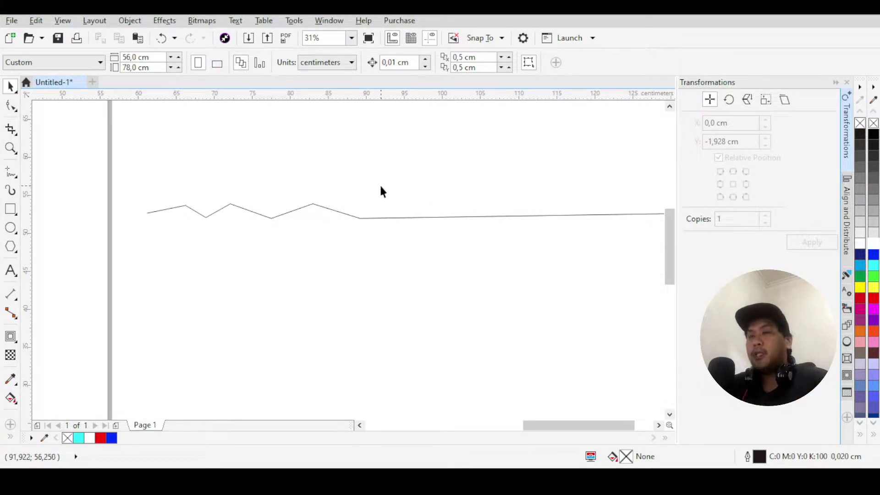
scroll(314, 199, down, 2)
scroll(315, 198, up, 2)
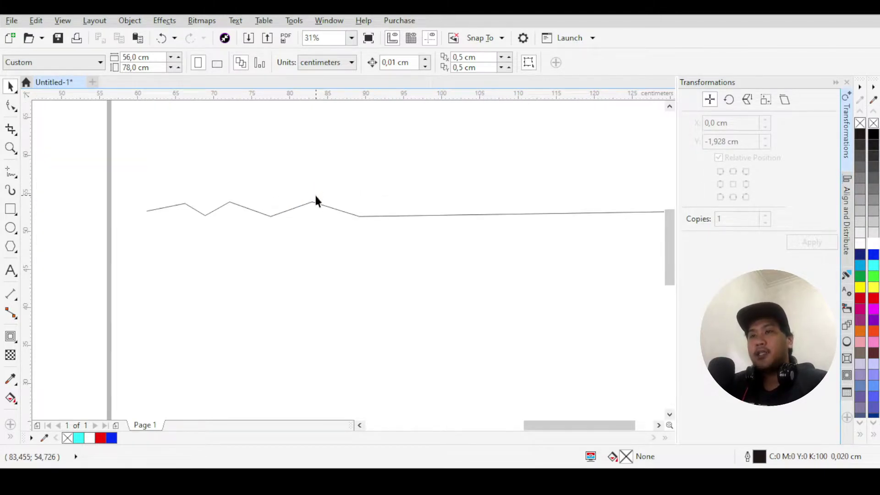
scroll(315, 197, down, 2)
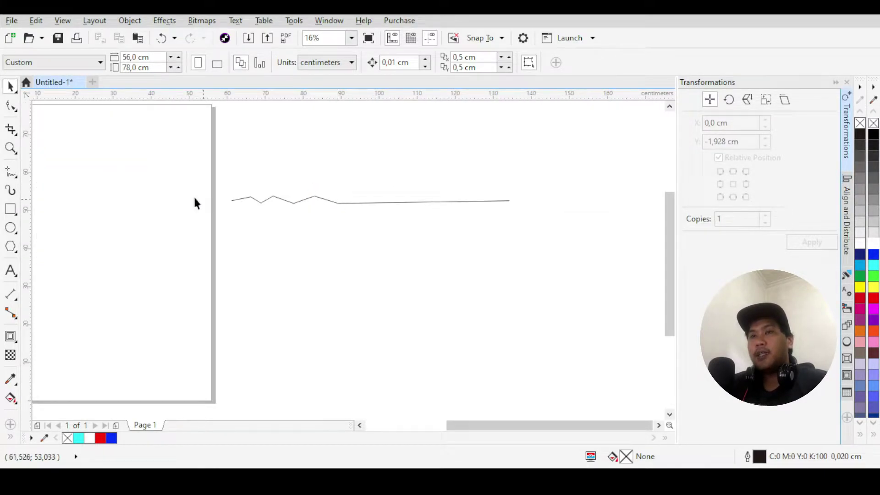
scroll(416, 188, down, 1)
scroll(192, 185, up, 2)
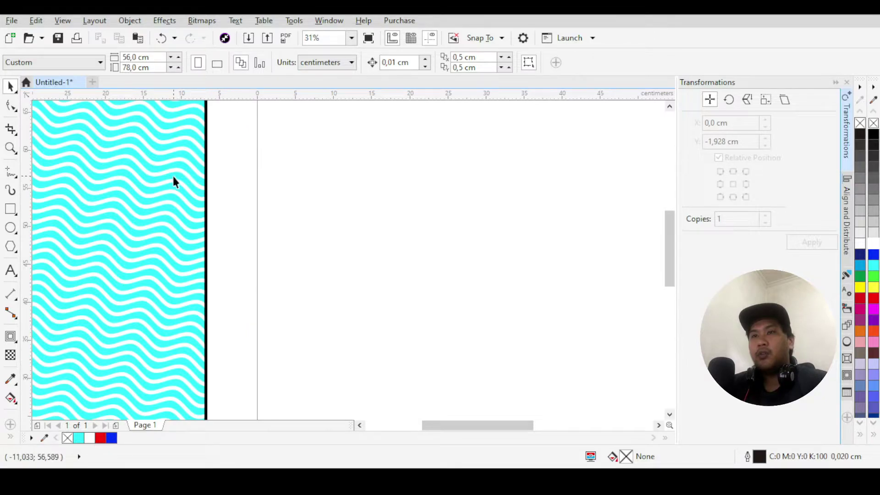
scroll(172, 175, down, 4)
scroll(169, 152, up, 2)
scroll(170, 180, left, 2)
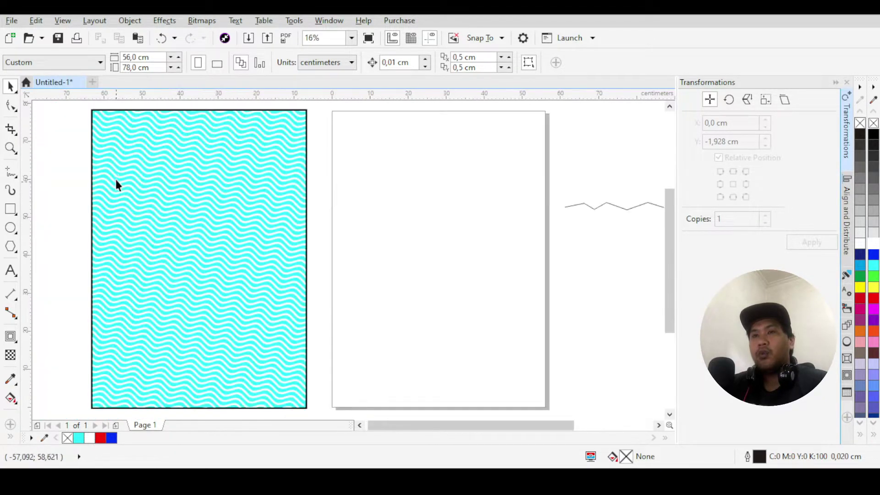
scroll(278, 186, down, 2)
scroll(243, 192, up, 2)
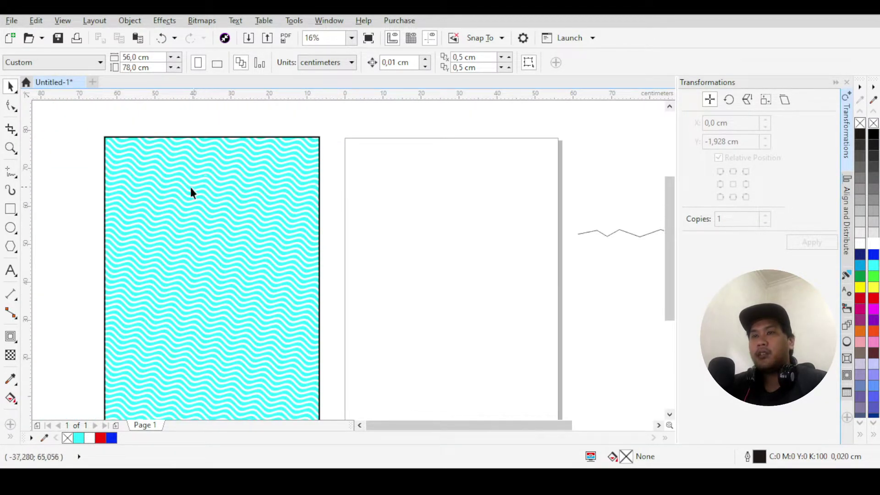
scroll(170, 184, down, 2)
scroll(222, 191, up, 2)
scroll(109, 175, down, 2)
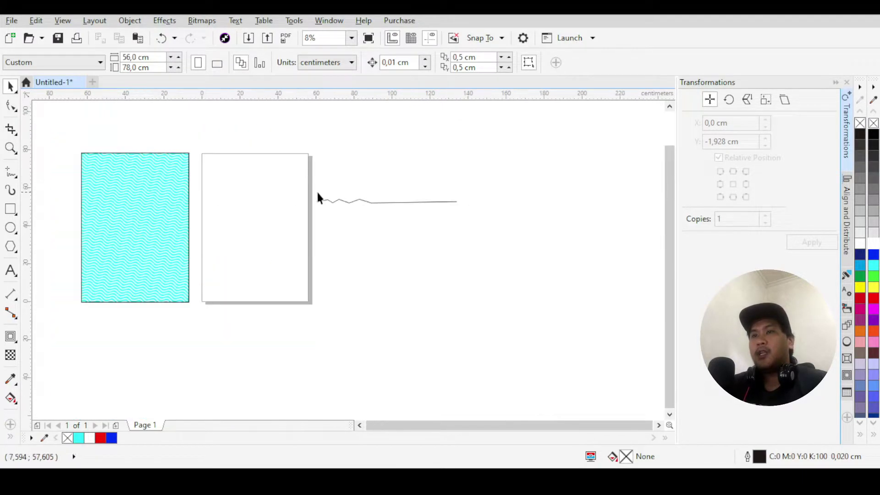
scroll(337, 202, up, 2)
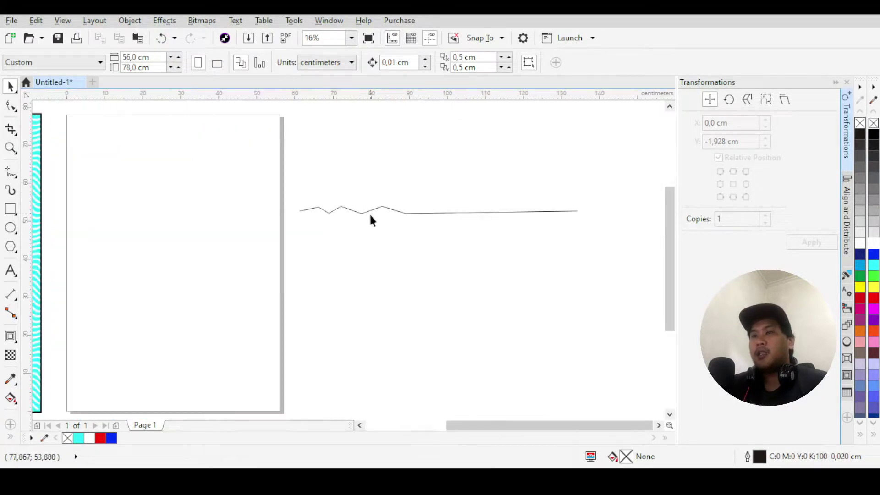
Draw a second straight horizontal freehand line about 73 cm long below the zigzag line
click(11, 172)
scroll(272, 182, down, 2)
scroll(348, 226, up, 2)
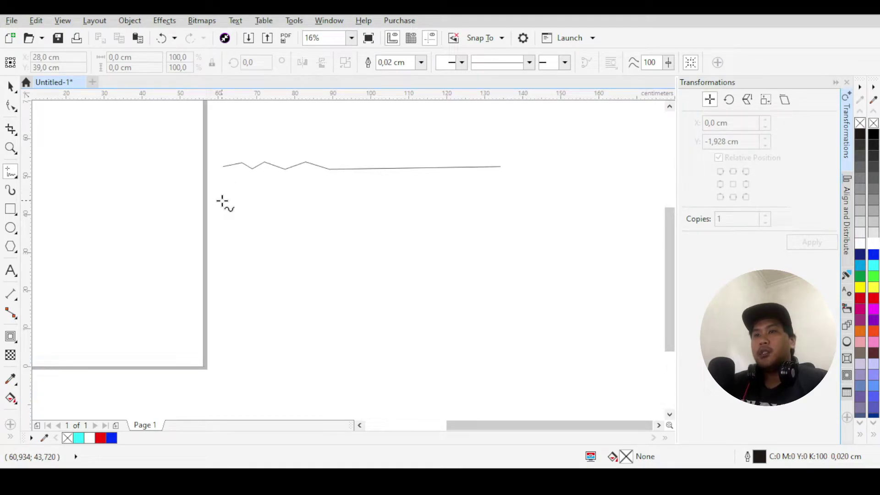
click(221, 201)
click(500, 200)
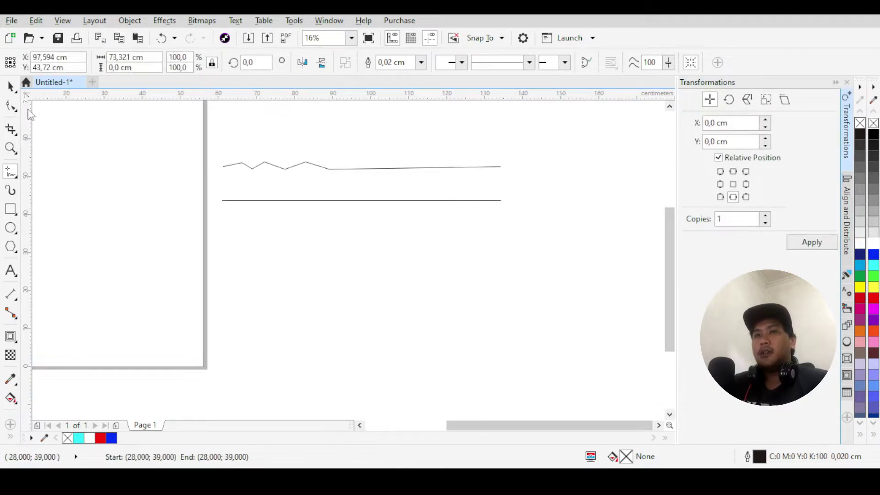
click(11, 86)
click(286, 265)
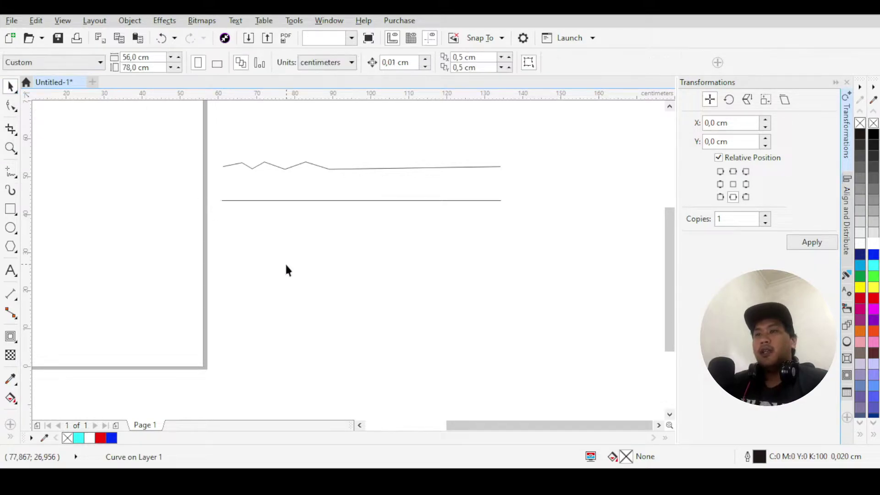
click(305, 201)
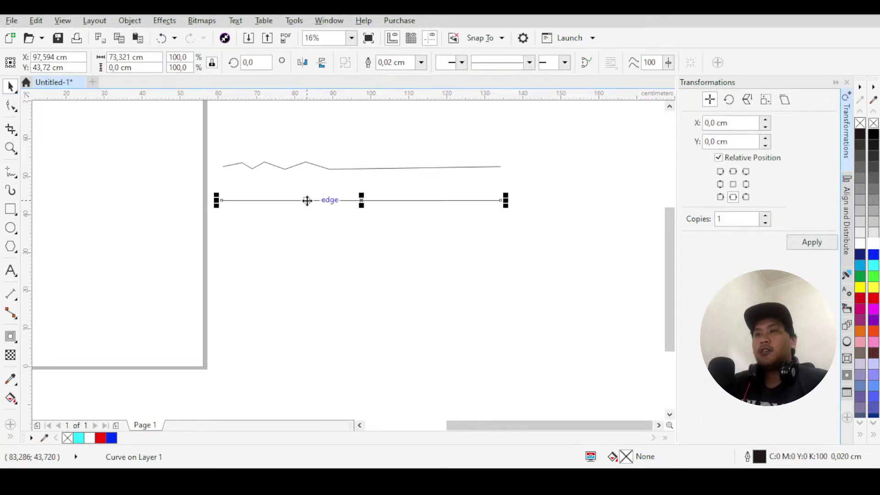
click(15, 109)
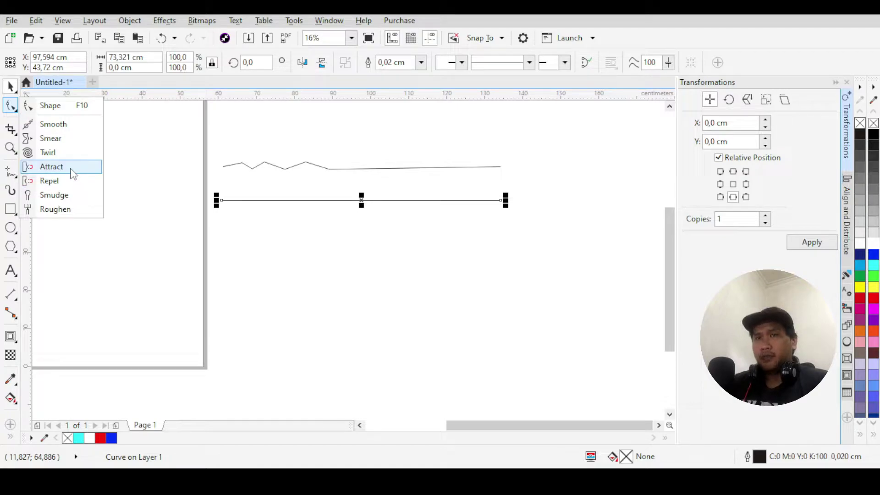
click(70, 139)
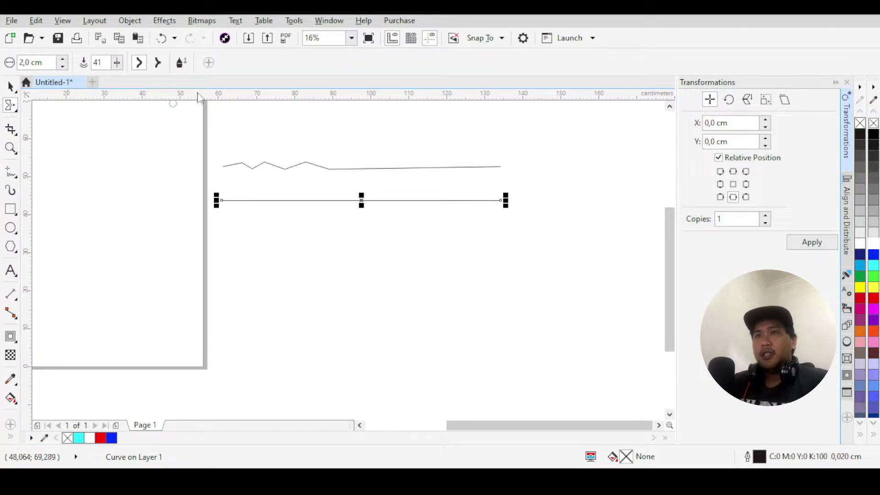
click(17, 112)
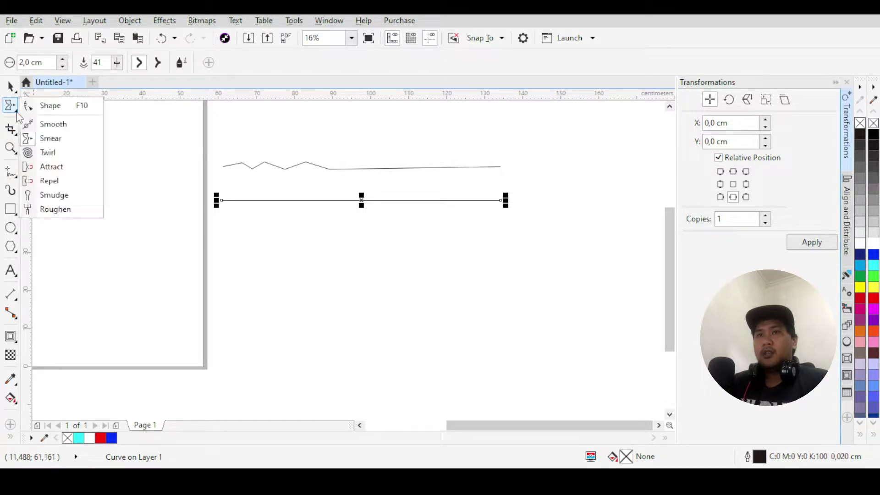
click(58, 110)
Distort the second straight line into an even zigzag with a zipper distortion of frequency 15 and amplitude 10, and deselect it
click(10, 336)
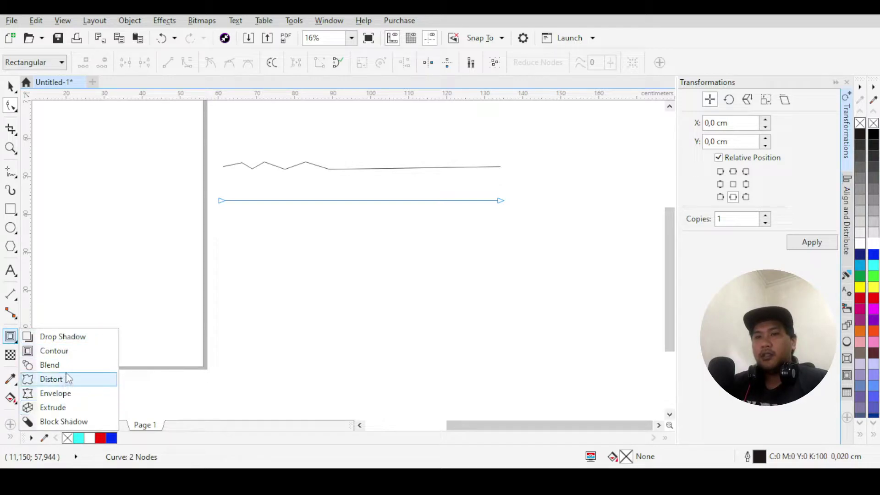
click(51, 379)
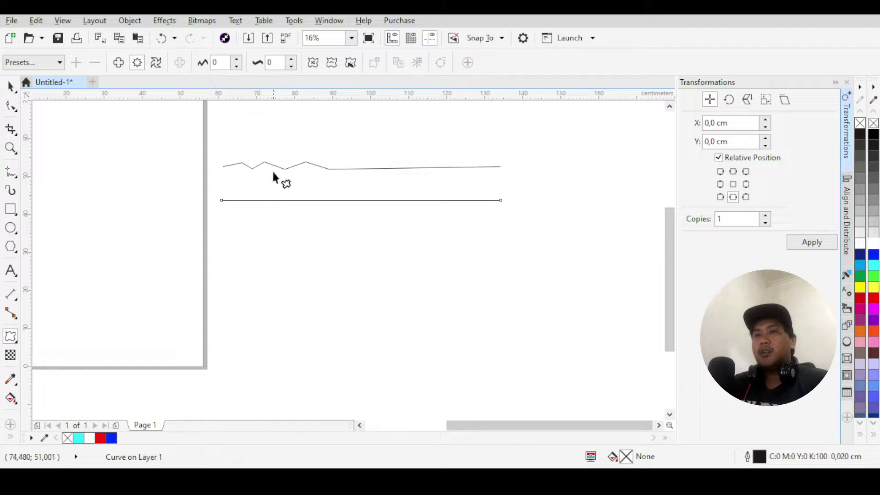
scroll(273, 168, up, 2)
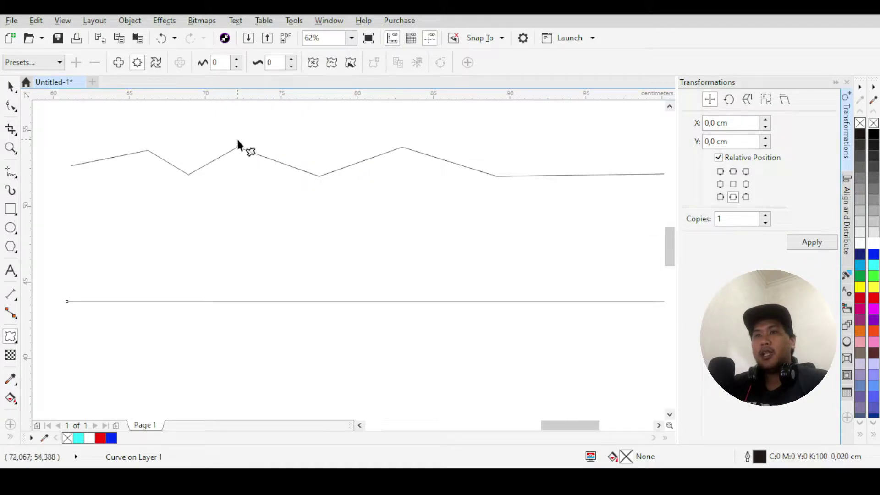
click(269, 63)
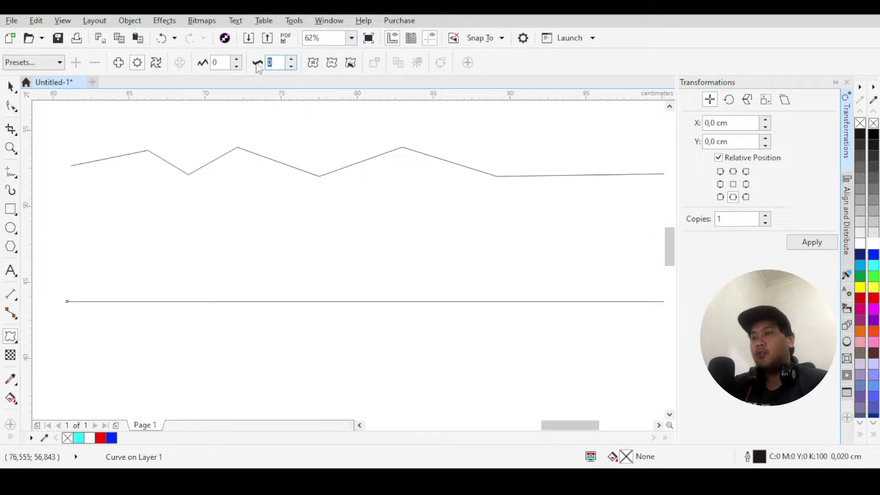
text(15)
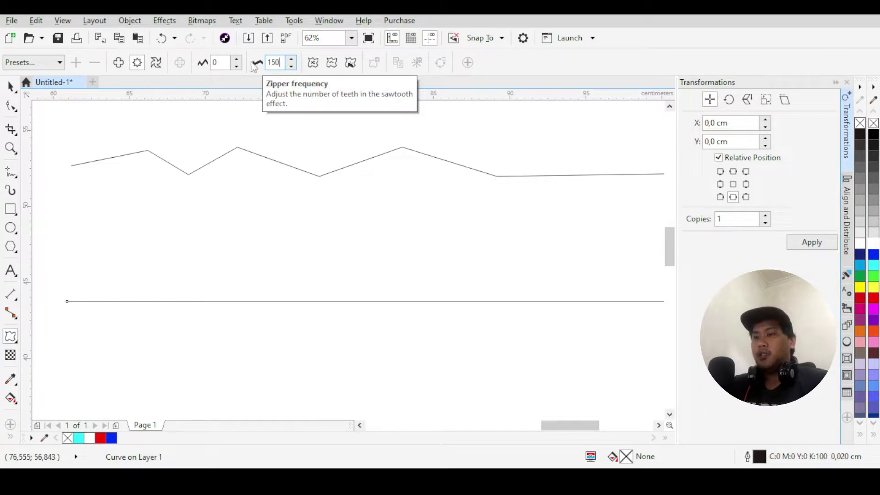
click(224, 65)
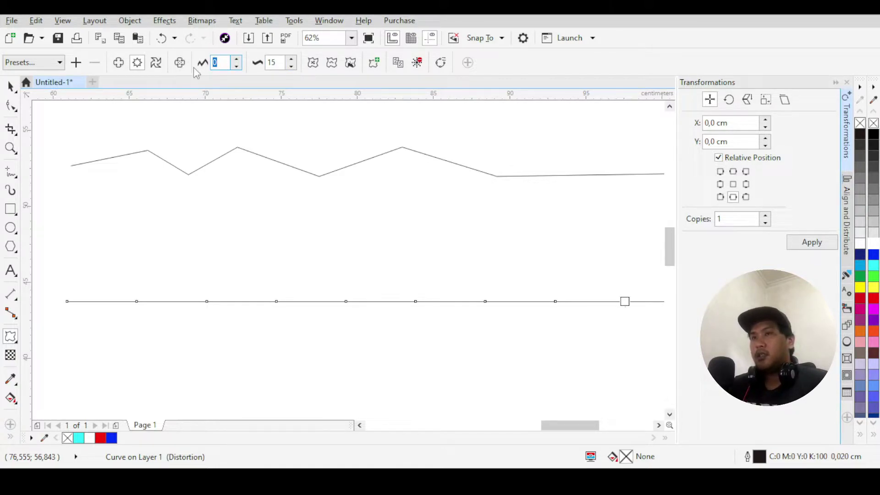
text(10)
key(Return)
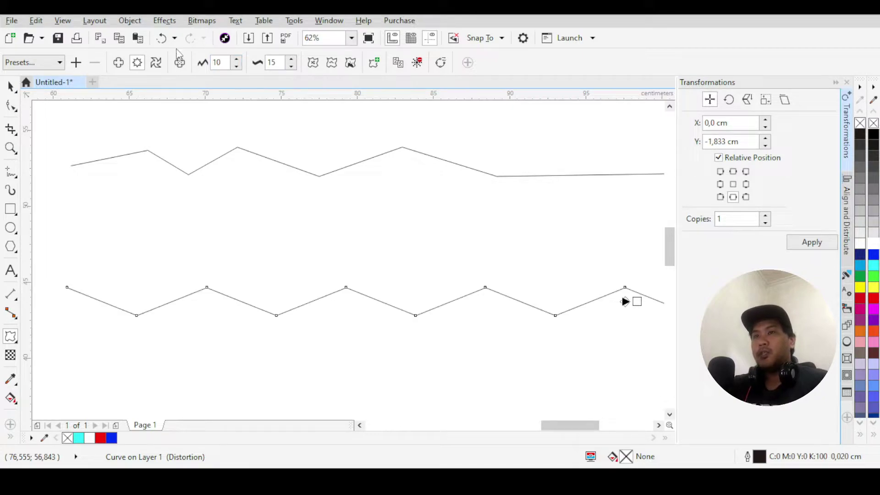
scroll(238, 242, down, 5)
click(10, 86)
click(488, 277)
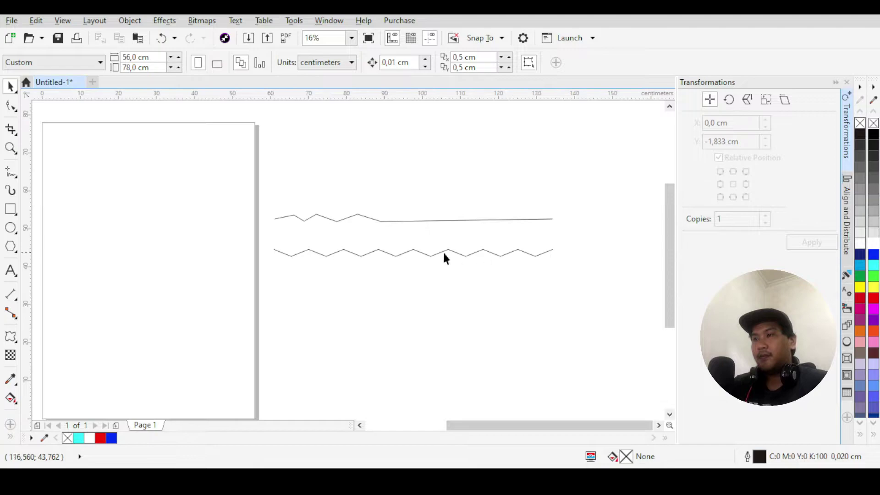
Check that the peaks of the even zigzag line up by placing a horizontal guideline along them, and remove the guideline
scroll(504, 255, up, 2)
scroll(393, 254, down, 2)
scroll(393, 252, up, 2)
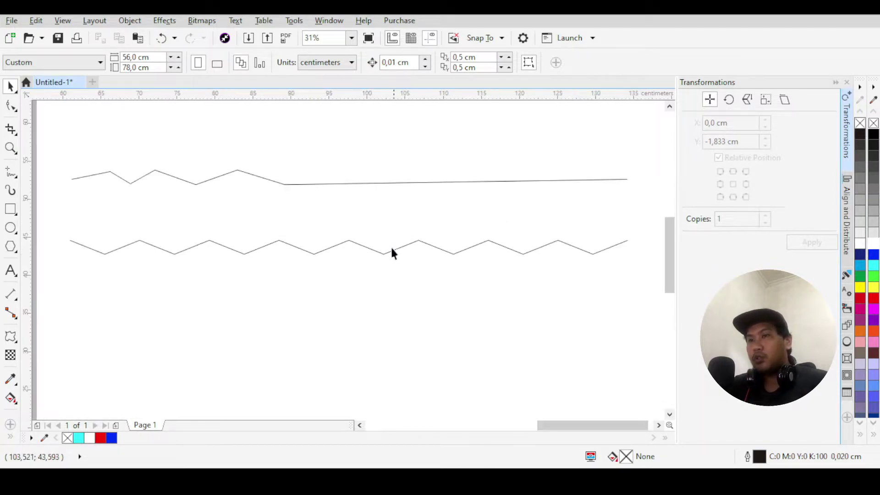
drag(359, 97, 138, 241)
scroll(321, 243, up, 4)
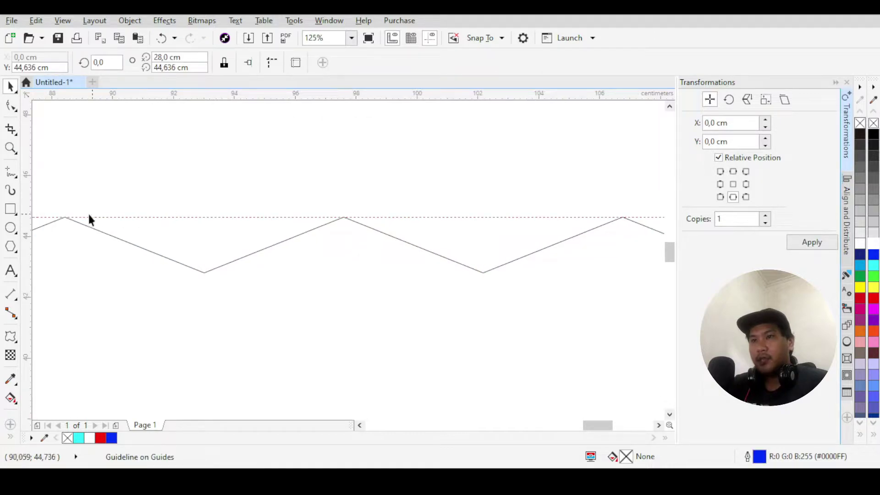
scroll(452, 219, down, 4)
click(460, 219)
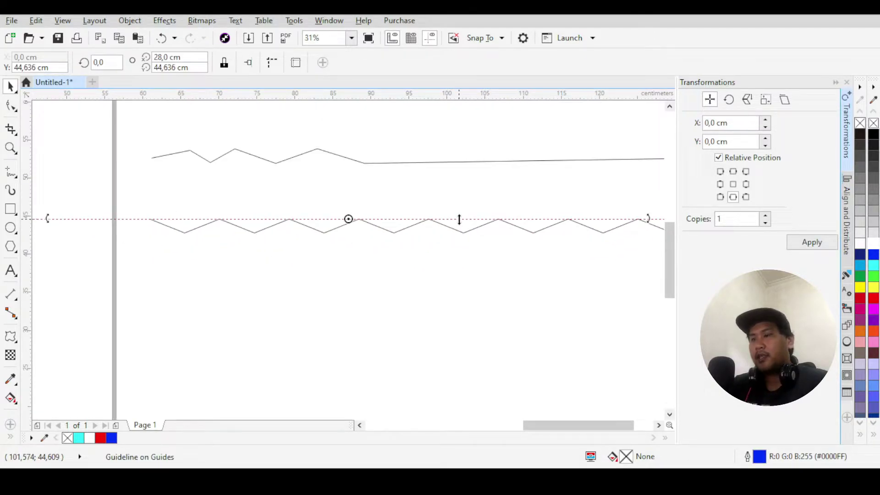
key(Delete)
Compare the evenly distorted zigzag line with the rounded waves of the finished cyan pattern beside the page
scroll(435, 218, down, 1)
scroll(435, 218, up, 1)
click(437, 224)
scroll(302, 216, down, 1)
scroll(412, 220, up, 1)
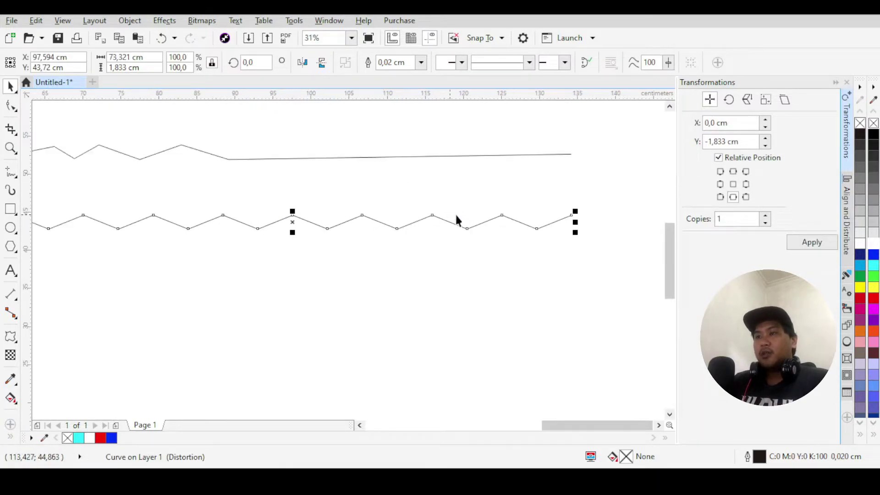
scroll(521, 220, down, 1)
scroll(508, 213, up, 1)
scroll(390, 210, down, 3)
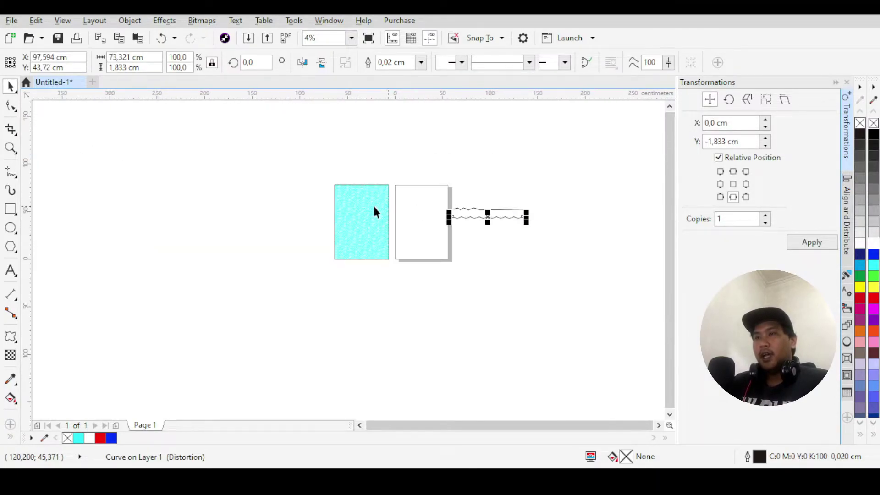
scroll(360, 215, up, 3)
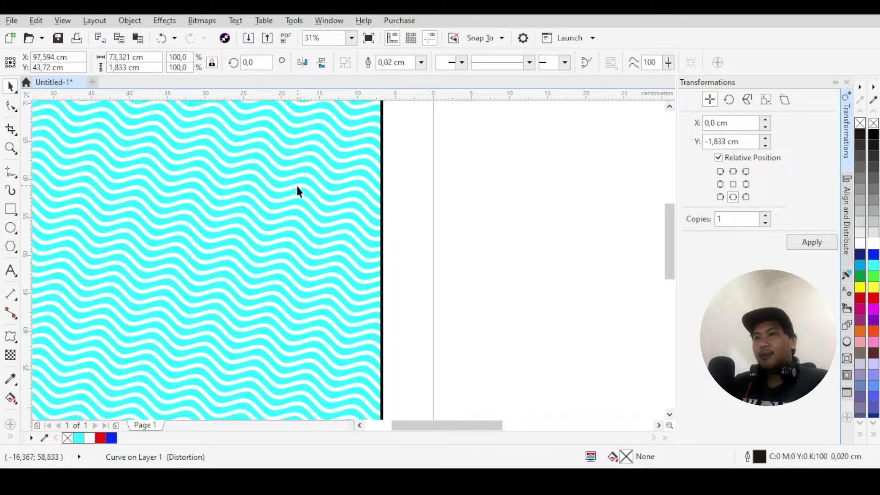
scroll(273, 205, up, 5)
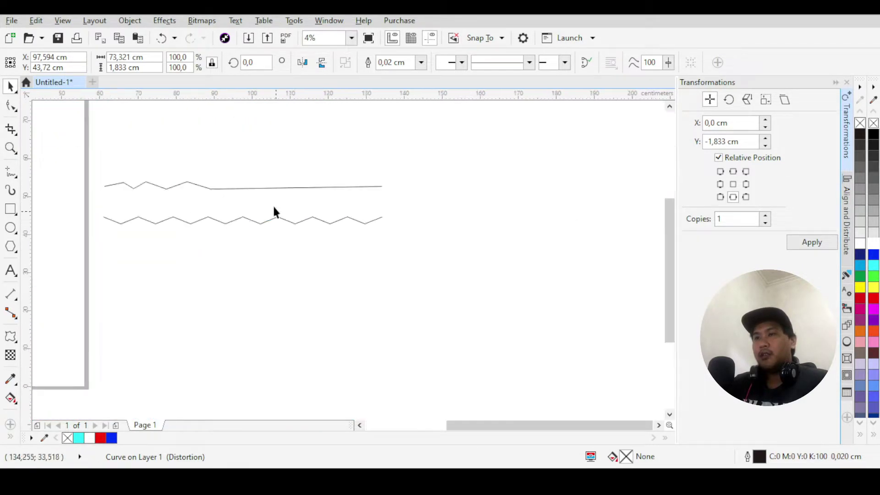
scroll(318, 214, down, 4)
scroll(321, 213, up, 3)
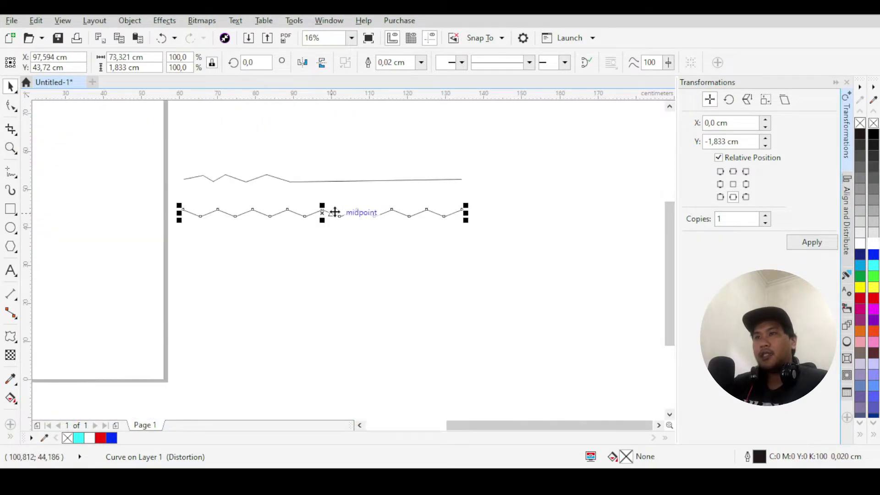
scroll(315, 197, down, 2)
scroll(291, 202, up, 2)
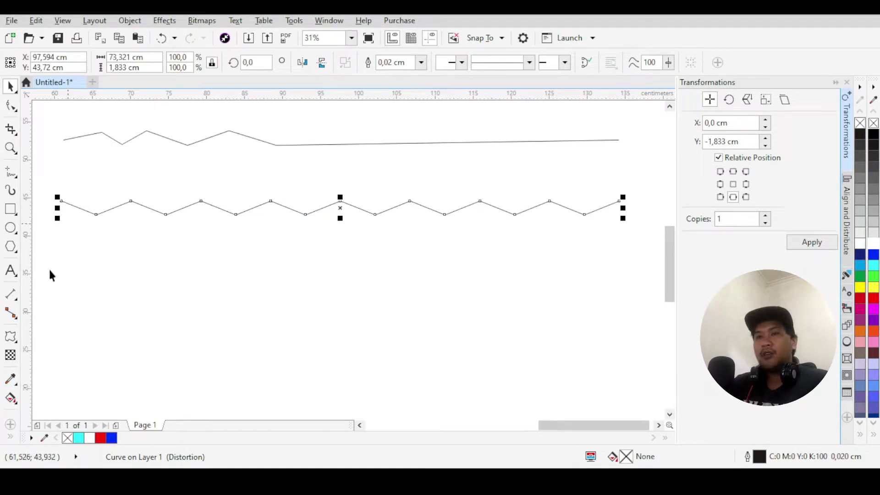
Apply a smooth distortion to the even zigzag line to round its peaks into waves, and deselect it
click(10, 338)
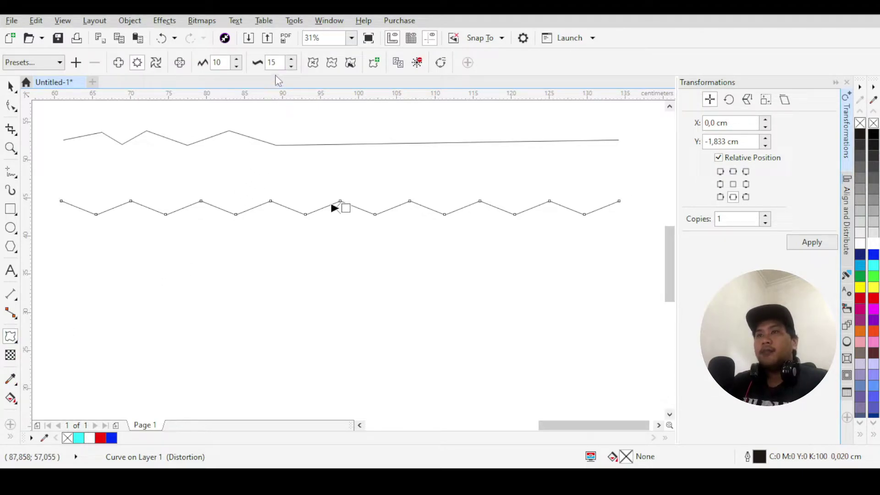
click(332, 64)
click(10, 86)
click(279, 290)
Examine the rounded peaks and valleys along the smoothed wave line up close
scroll(247, 223, up, 3)
click(245, 175)
scroll(307, 185, down, 3)
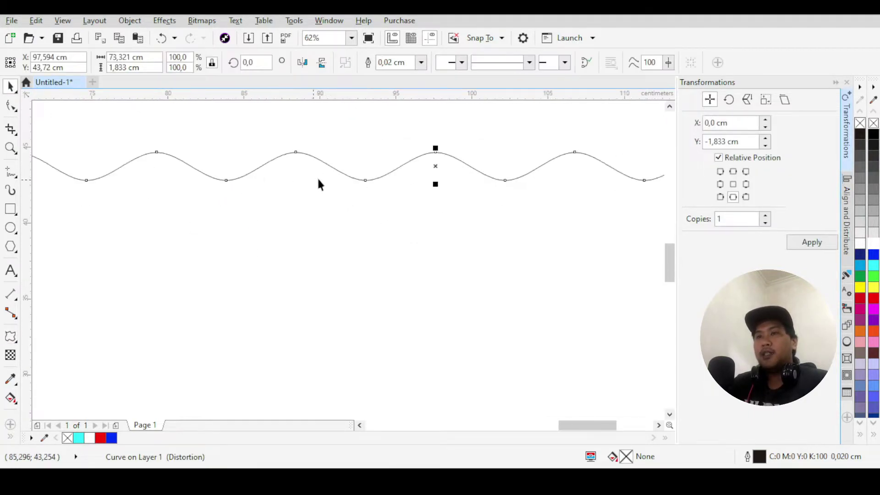
scroll(552, 173, up, 1)
scroll(553, 173, up, 1)
scroll(434, 179, down, 1)
scroll(552, 179, down, 1)
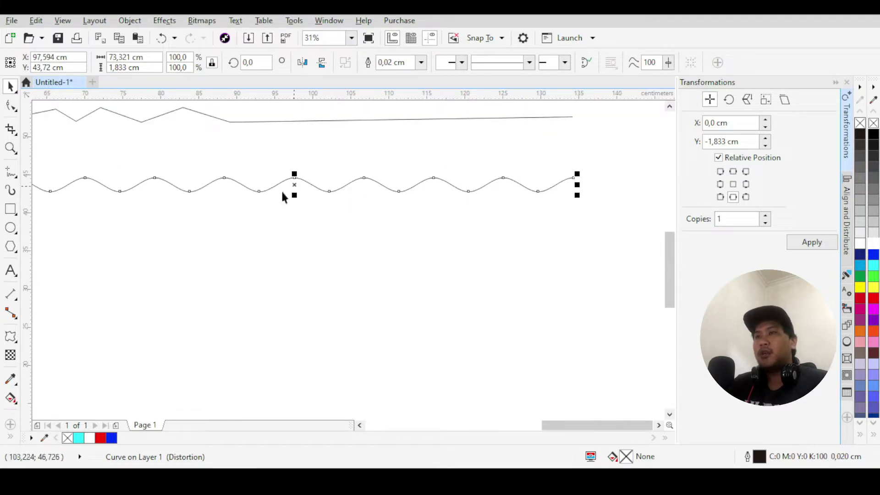
click(471, 171)
scroll(469, 177, down, 1)
Set the wave line's outline width to 0.5 cm and deselect the line
click(446, 180)
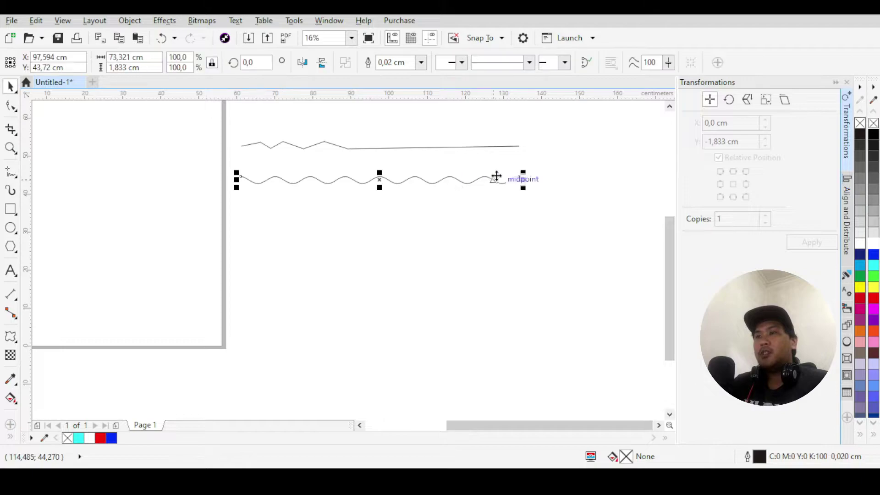
scroll(400, 173, up, 1)
scroll(401, 175, down, 1)
scroll(402, 175, up, 1)
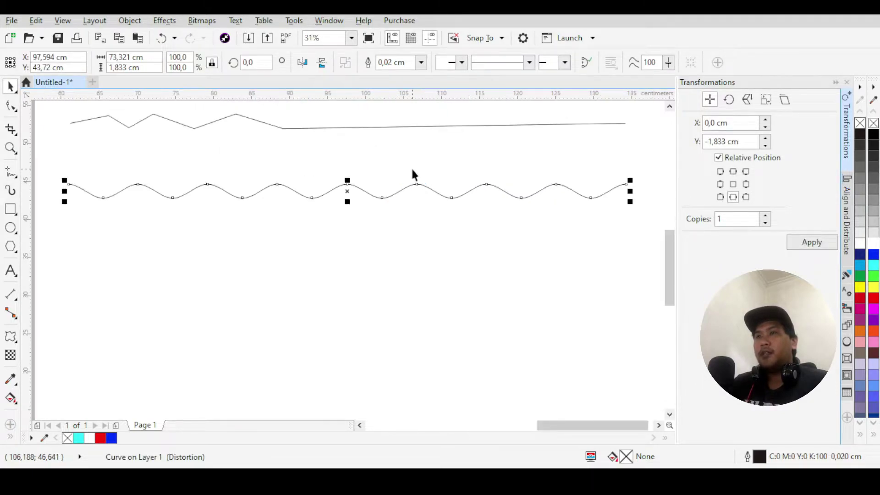
click(421, 62)
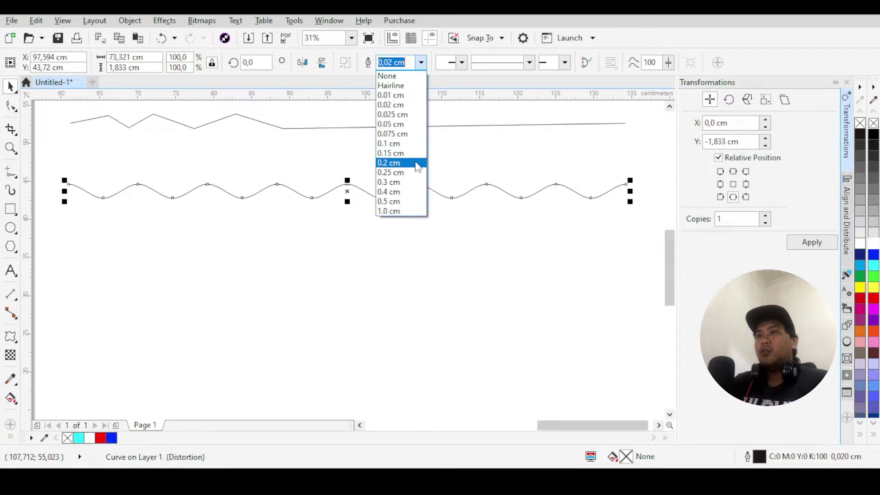
click(406, 198)
scroll(412, 215, down, 2)
click(420, 232)
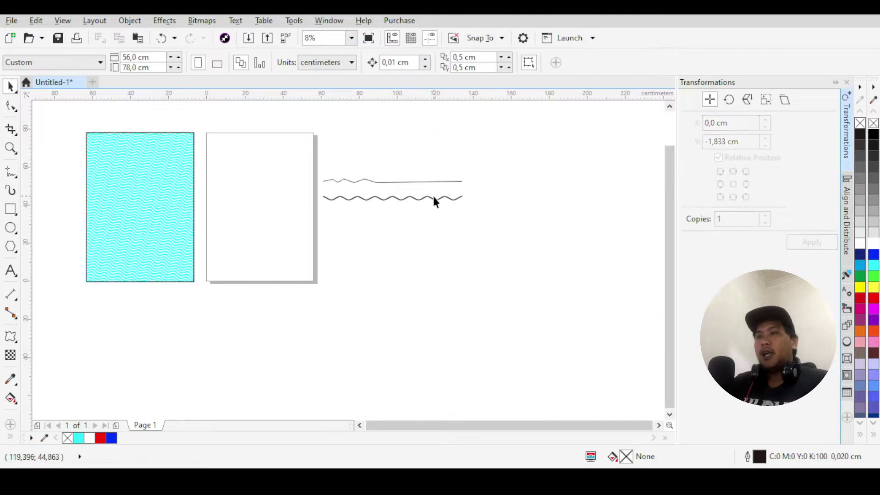
Draw a square about 57.4 cm on each side over the blank page
scroll(434, 198, up, 1)
scroll(434, 198, down, 1)
scroll(238, 172, up, 1)
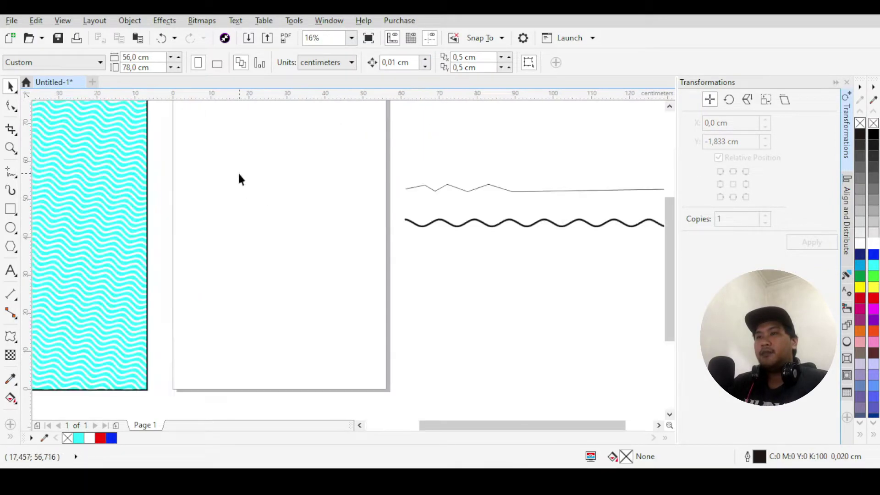
scroll(264, 169, down, 1)
click(11, 209)
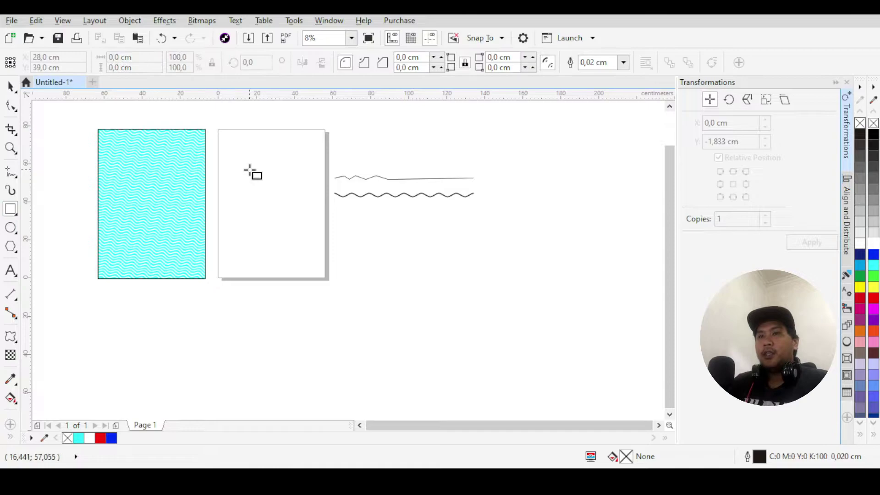
scroll(251, 173, up, 1)
drag(193, 143, 413, 341)
scroll(197, 176, down, 1)
key(space)
click(263, 211)
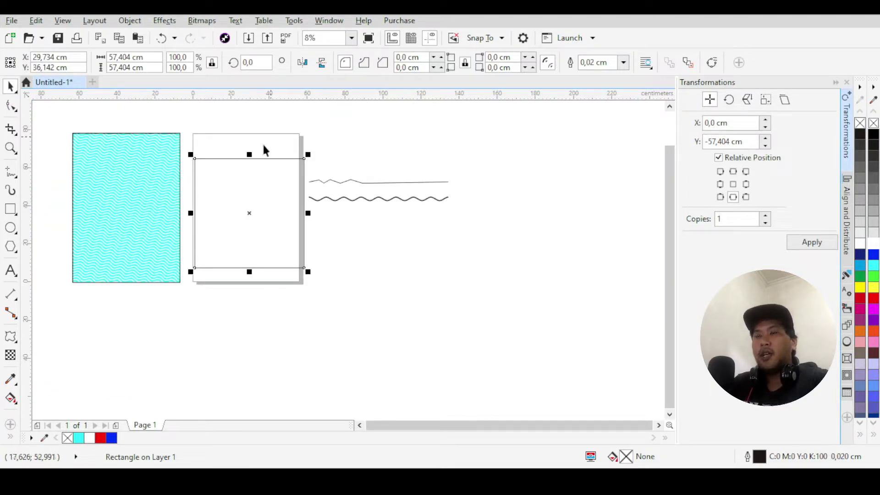
Centre the square on the page
scroll(288, 147, up, 1)
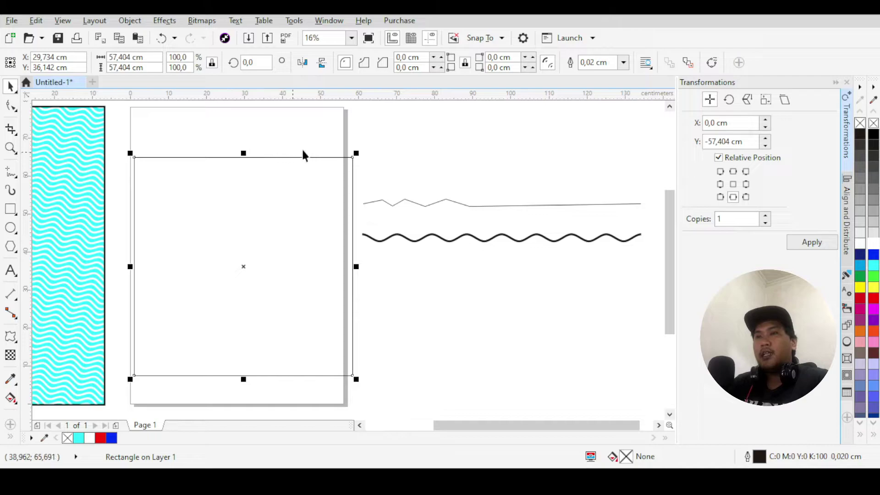
click(305, 128)
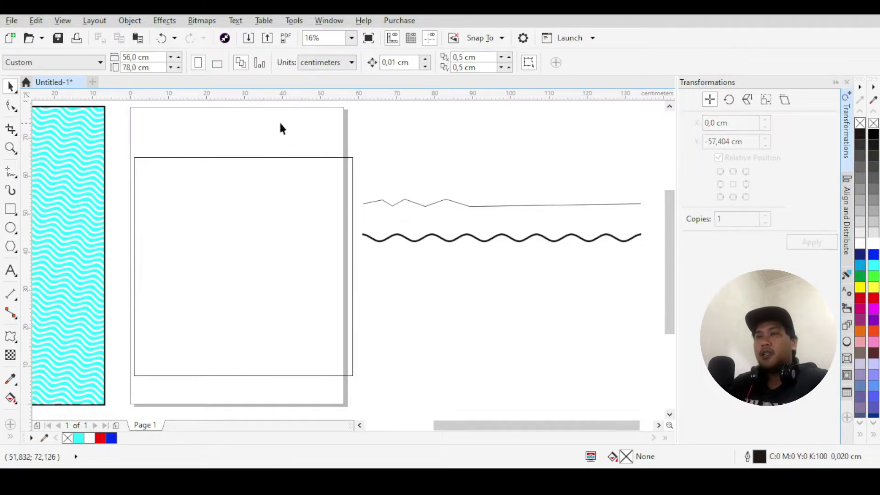
click(297, 228)
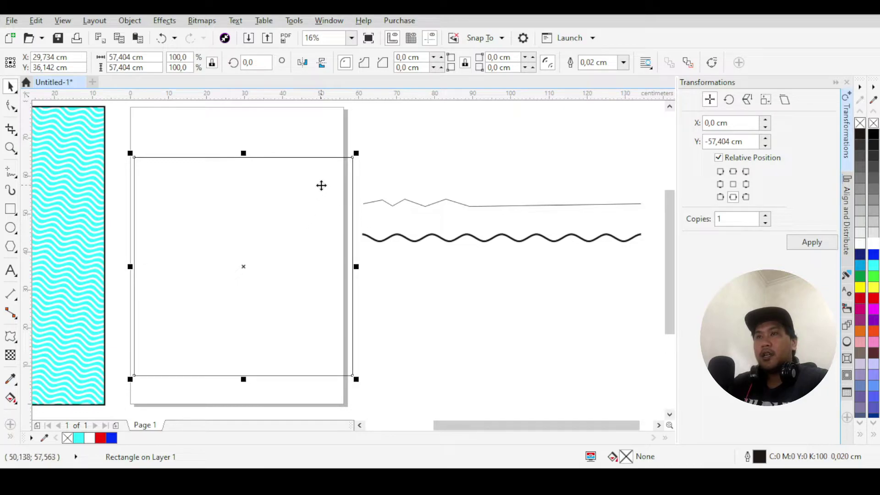
key(p)
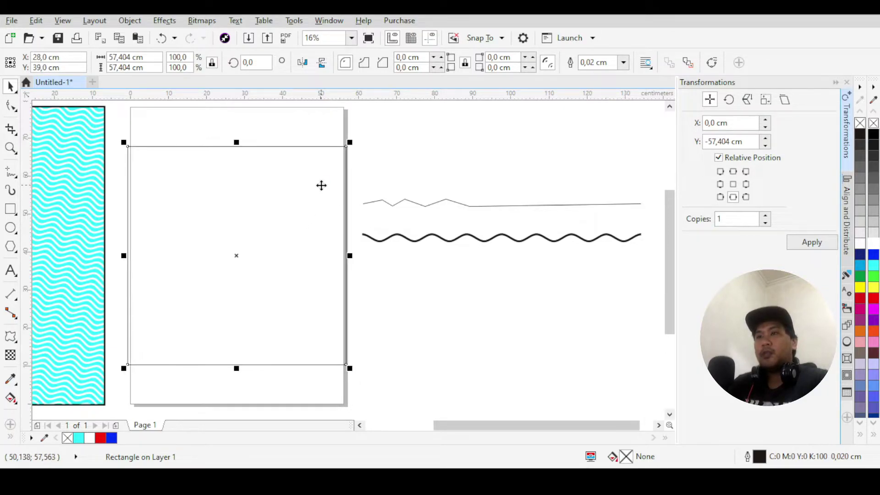
Move the thick wave line over the lower half of the square and align the two objects' centres horizontally
click(395, 132)
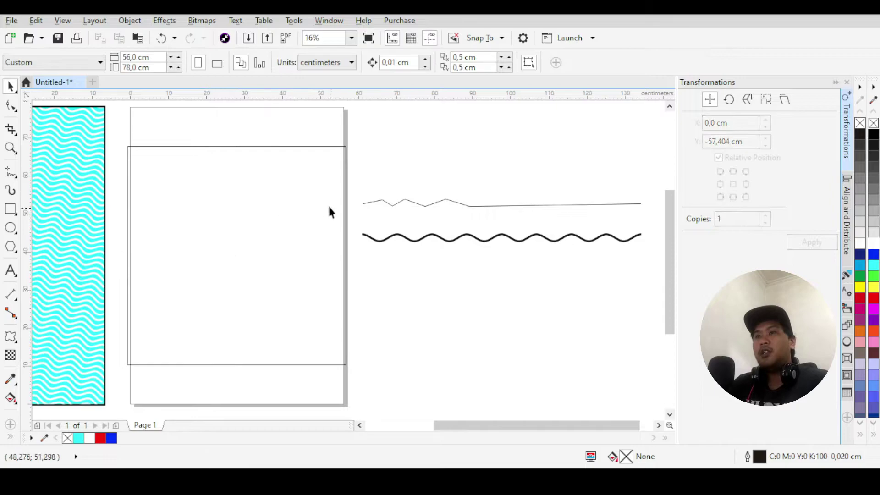
click(431, 236)
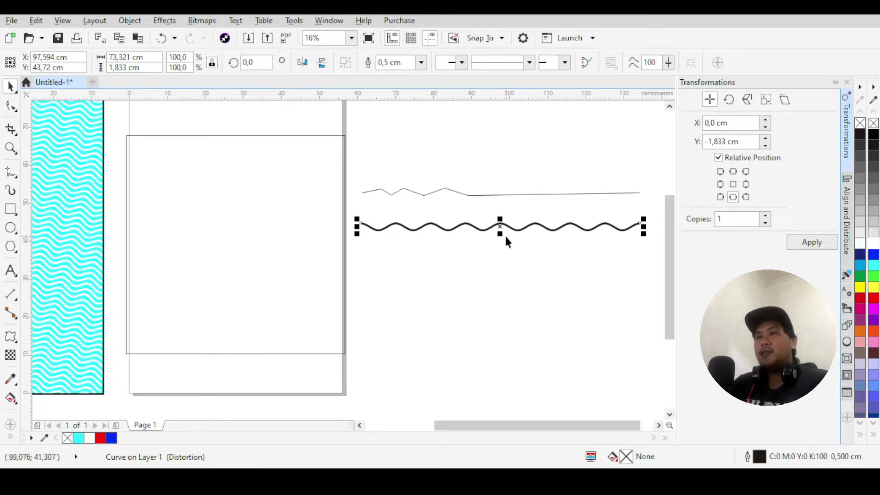
mouse_move(499, 227)
mouse_down()
mouse_move(290, 246)
mouse_move(233, 231)
mouse_move(221, 239)
mouse_move(229, 251)
mouse_move(229, 220)
mouse_move(235, 281)
mouse_up()
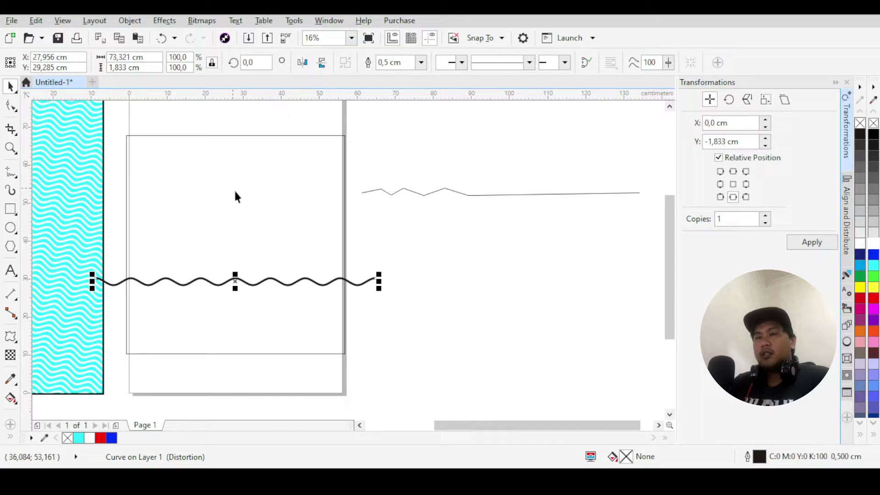
shift+click(252, 188)
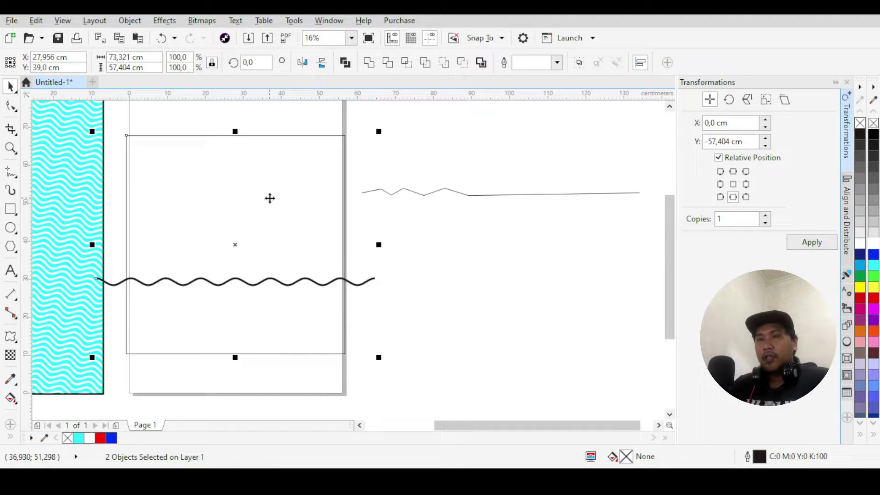
click(354, 295)
click(375, 281)
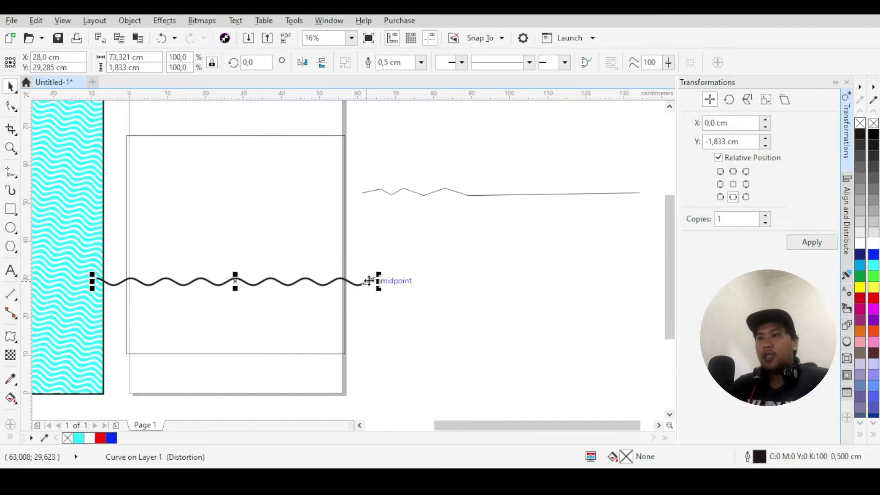
click(130, 21)
mouse_move(229, 186)
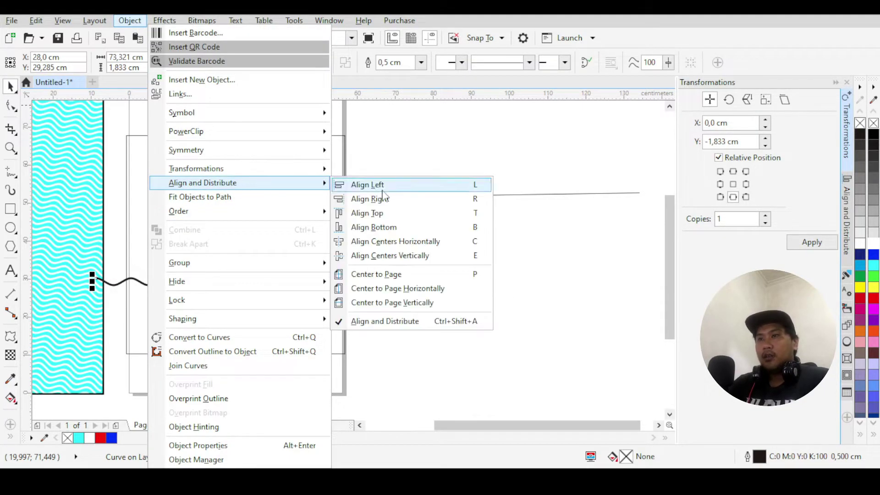
click(443, 256)
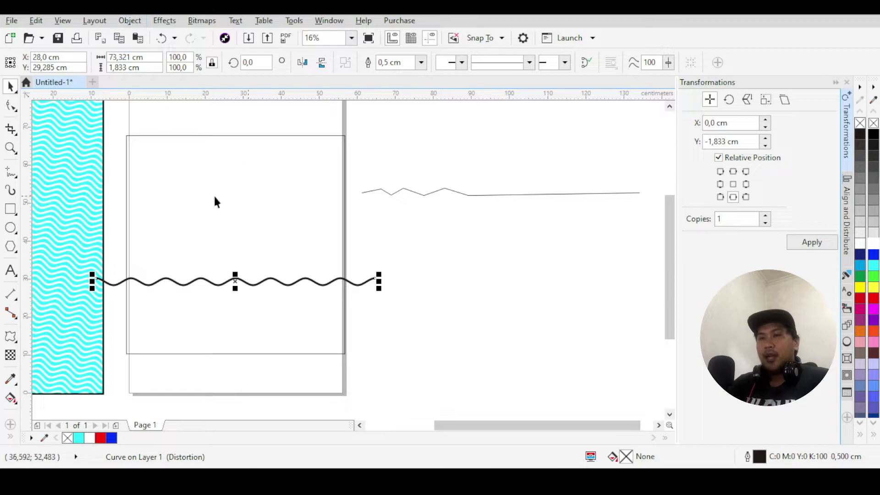
shift+click(268, 203)
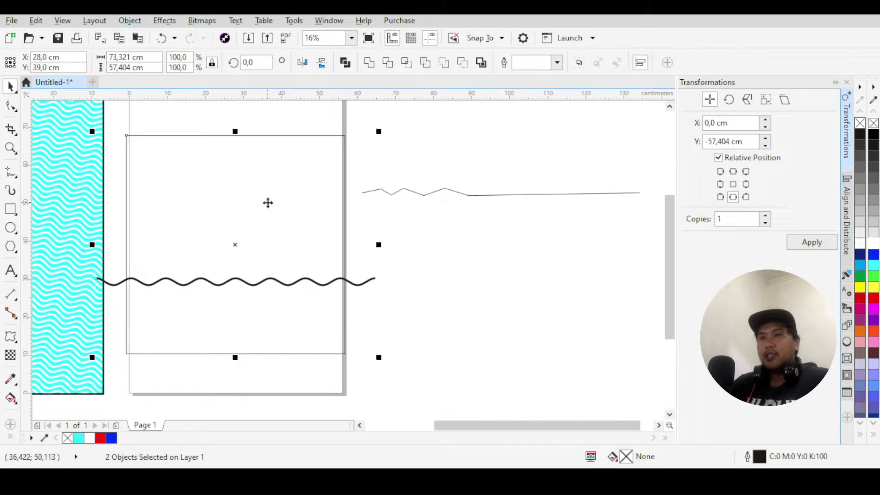
click(129, 20)
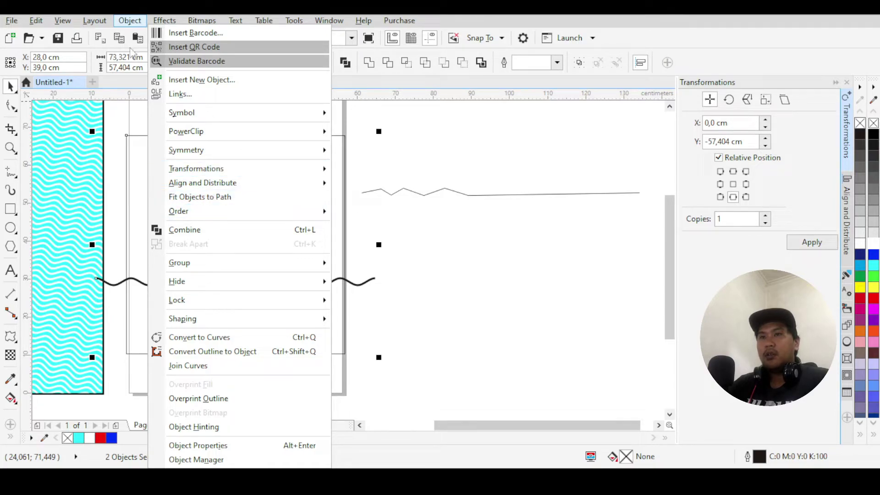
mouse_move(97, 23)
click(459, 243)
drag(520, 230, 87, 312)
Align the wave line and the square by their centres vertically, and clear the selection
click(361, 282)
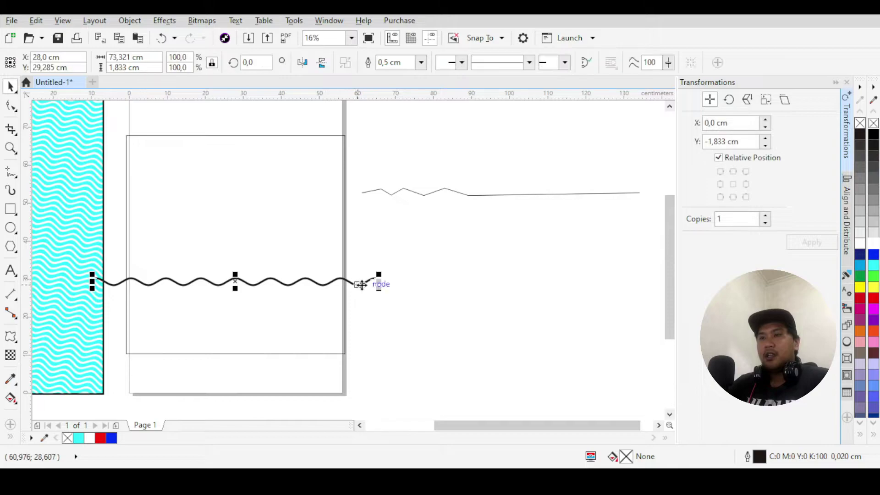
shift+click(259, 177)
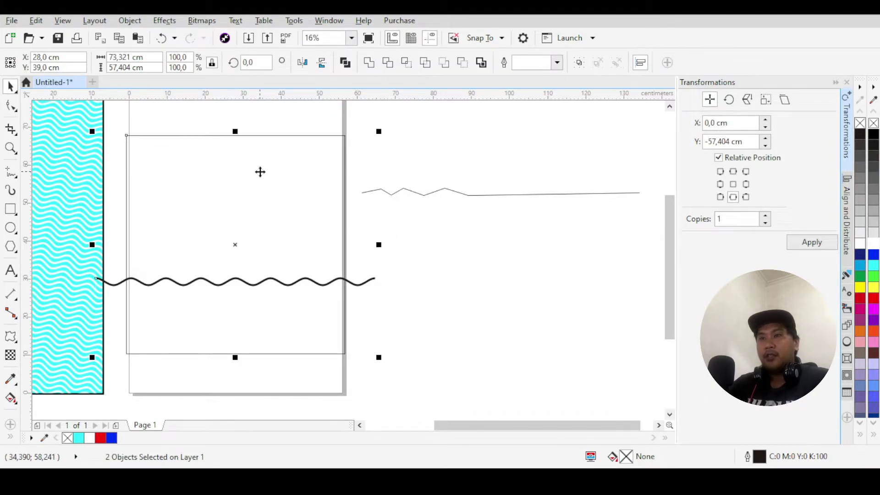
click(133, 21)
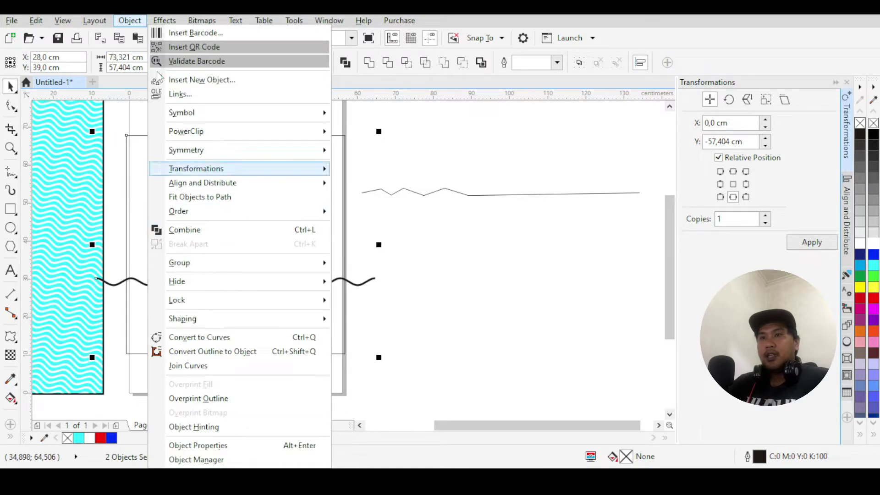
mouse_move(225, 187)
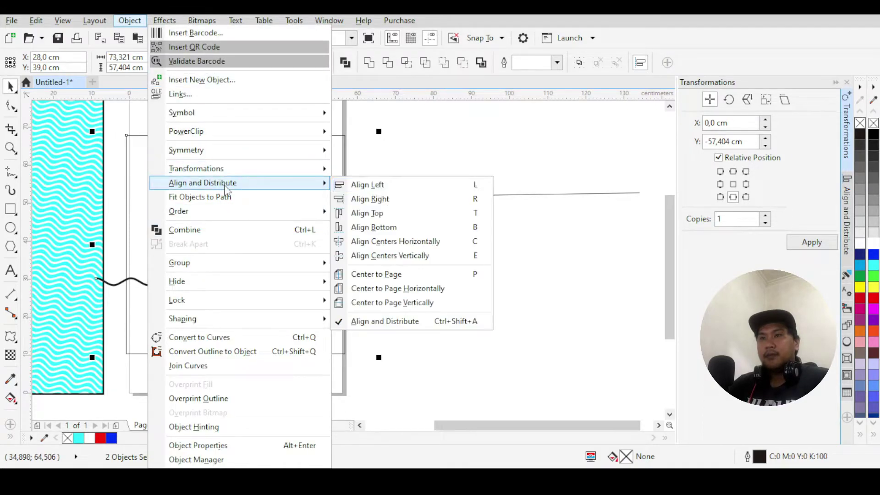
click(431, 256)
click(431, 265)
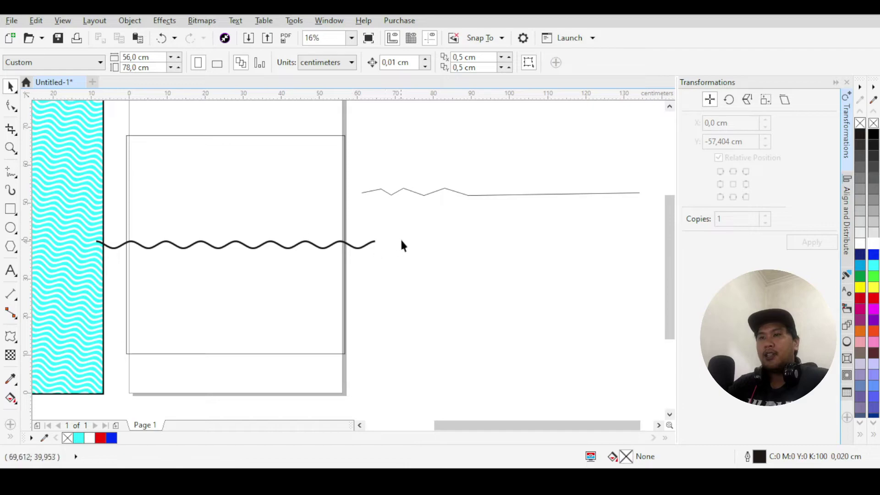
Move the thin jagged line further up and away from the page
scroll(398, 238, down, 1)
scroll(329, 238, up, 1)
click(340, 244)
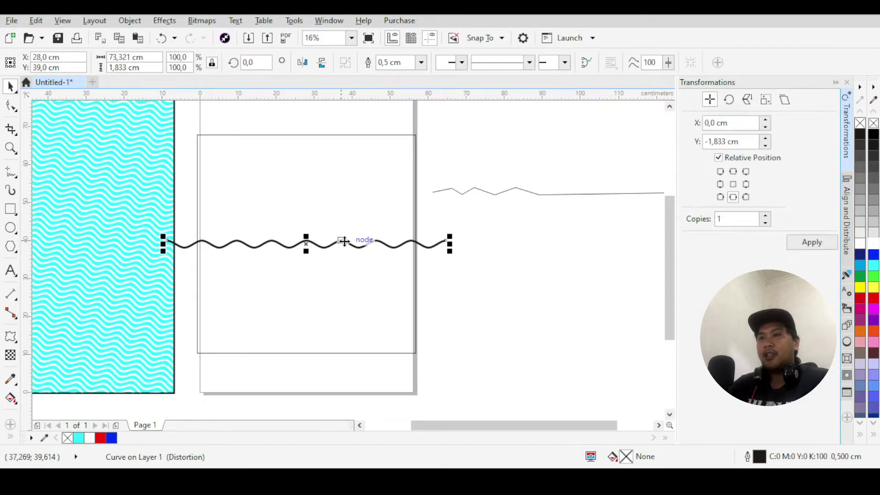
click(489, 197)
drag(490, 198, 530, 159)
Set a relative upward offset of 1.833 cm for the wave line, based on its top-centre point
click(399, 249)
click(432, 246)
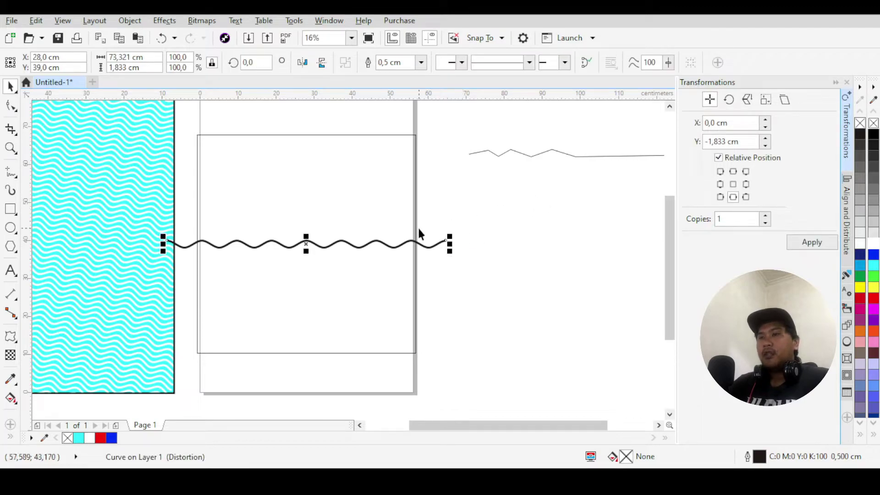
click(733, 171)
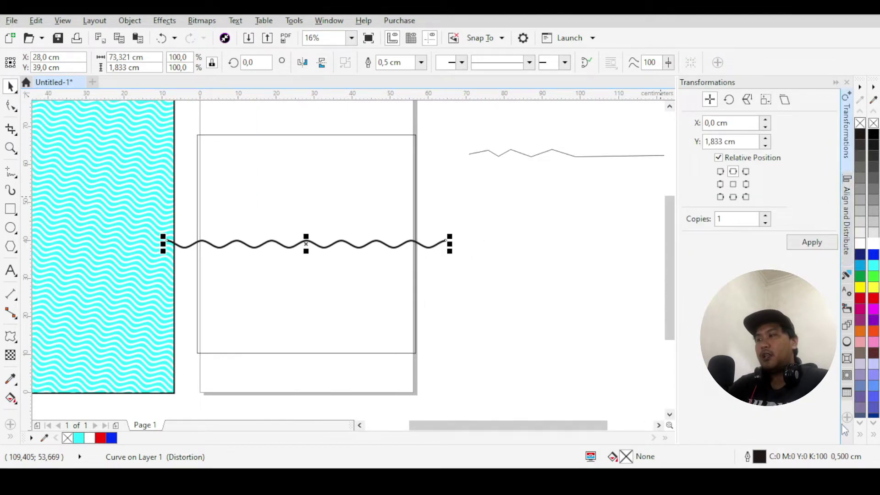
Look up where the position, rotate, scale and mirror, size and skew transformations can be opened
click(847, 418)
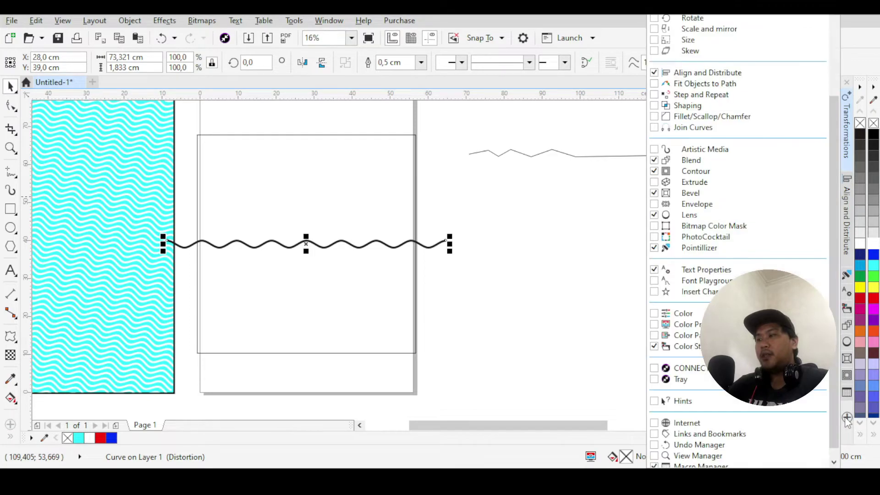
scroll(747, 115, up, 3)
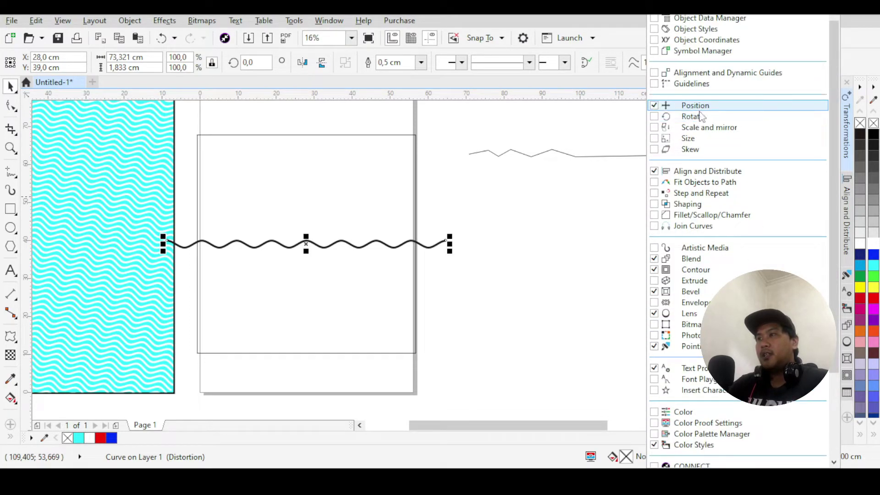
scroll(709, 128, up, 1)
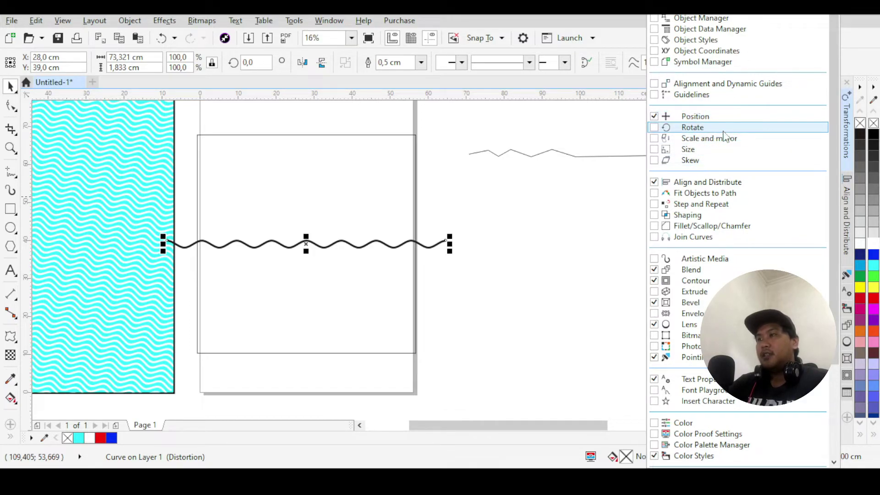
click(550, 222)
click(164, 20)
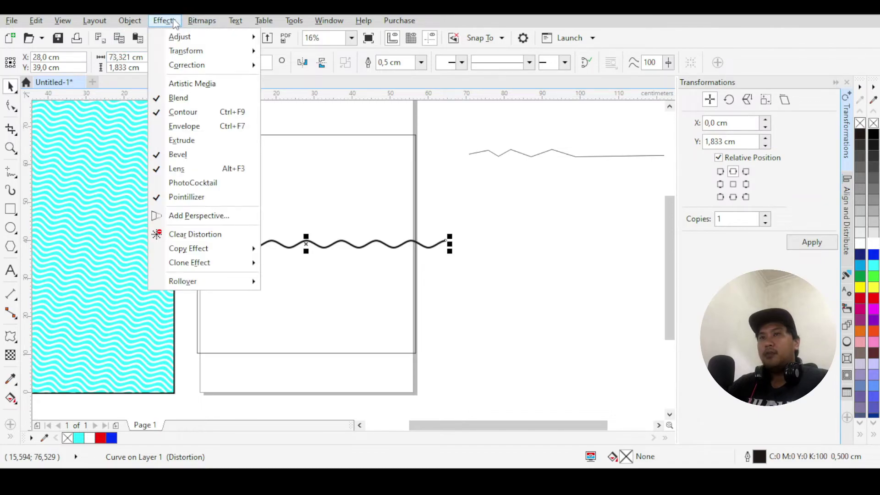
click(130, 21)
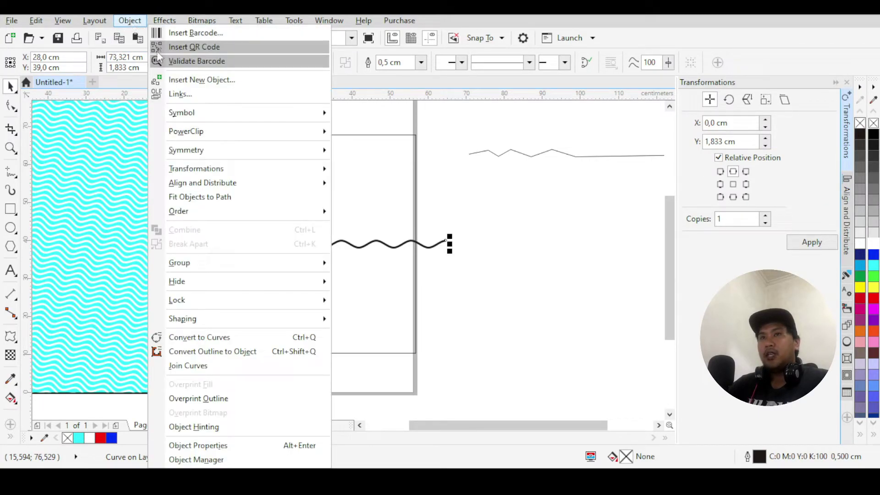
mouse_move(244, 170)
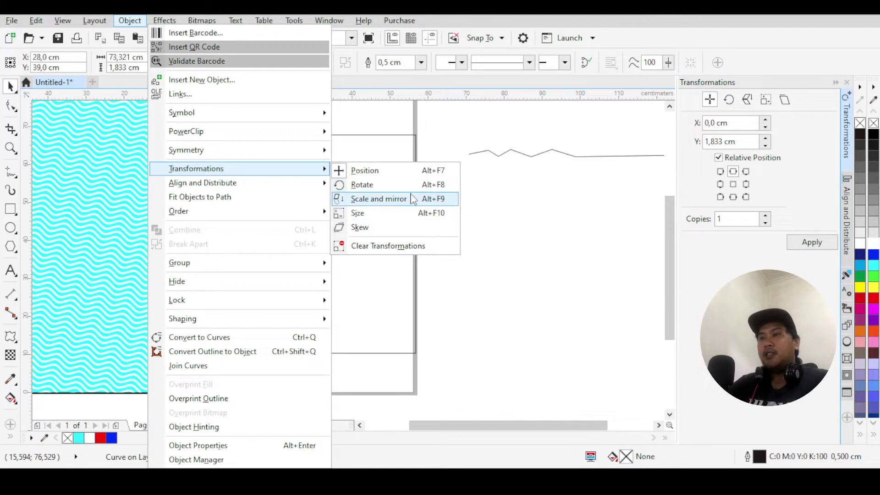
click(526, 204)
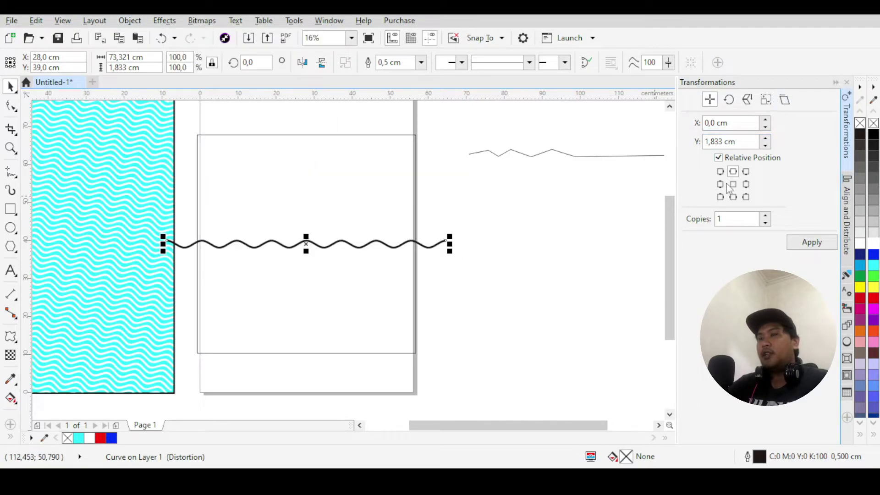
Try duplicating the wave line once with the 1.833 cm upward offset and inspect the gap between the lines
click(800, 244)
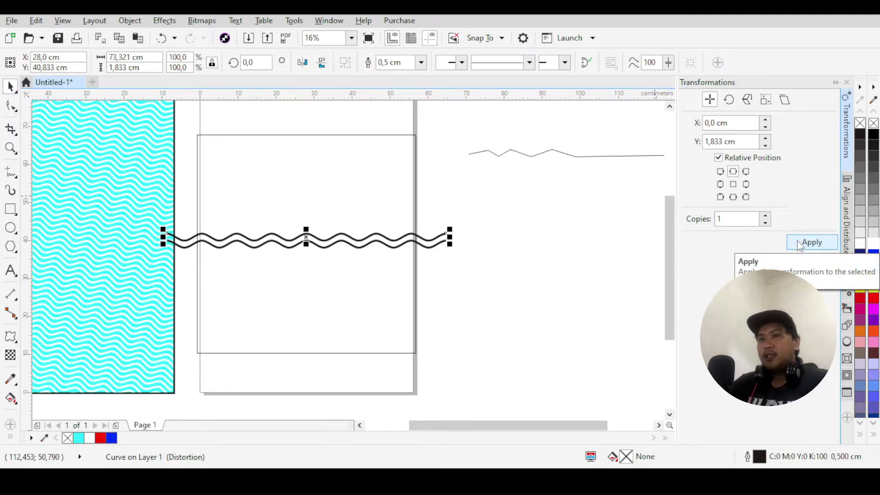
scroll(386, 250, up, 2)
scroll(386, 250, down, 2)
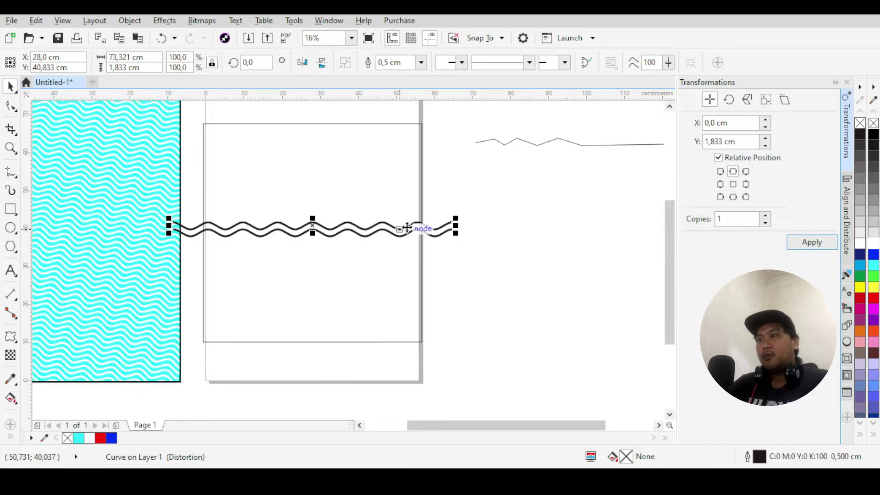
scroll(504, 239, up, 1)
key(ctrl+z)
Try duplicating the wave line once with a tighter vertical offset of 1.7 cm
drag(723, 141, 716, 141)
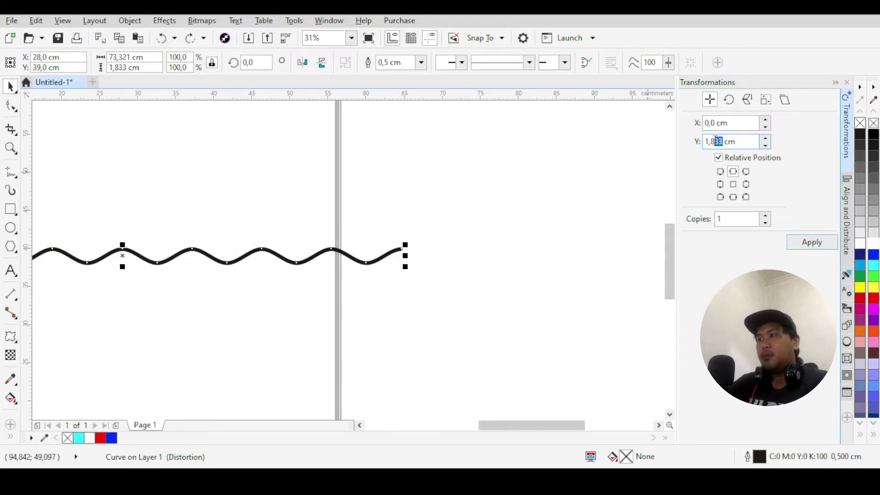
text(7)
key(Return)
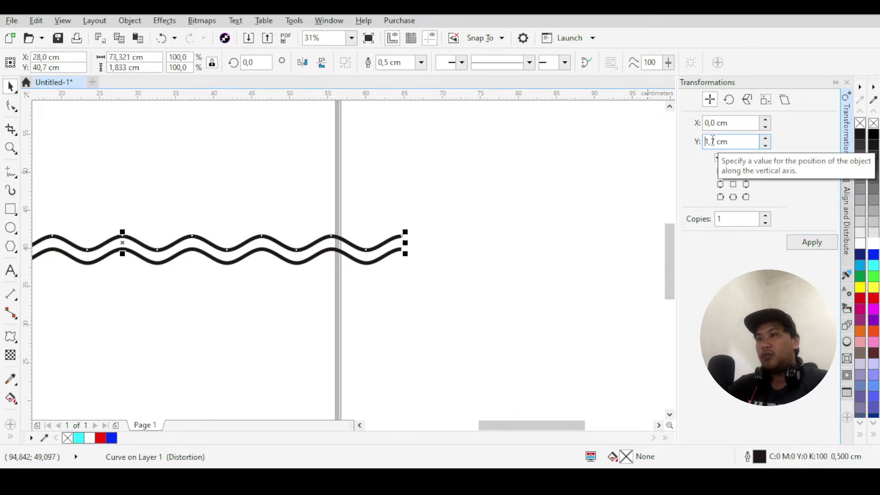
scroll(581, 225, down, 2)
click(575, 236)
scroll(573, 232, up, 1)
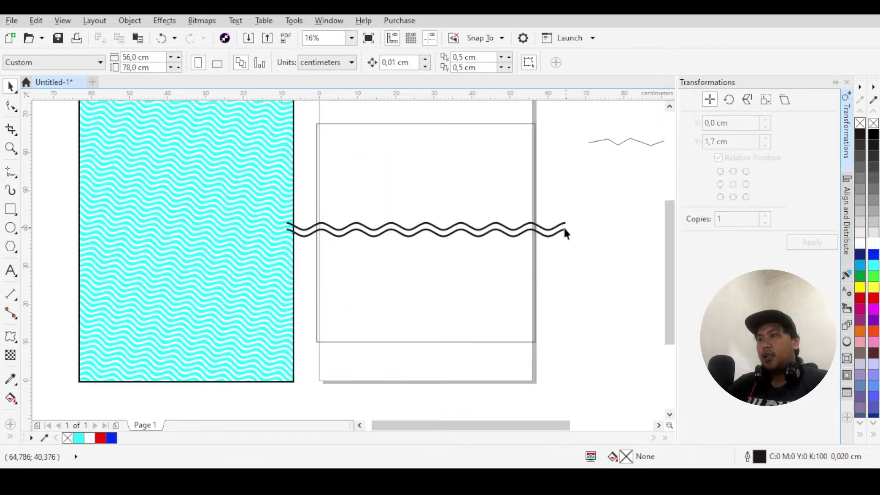
click(559, 231)
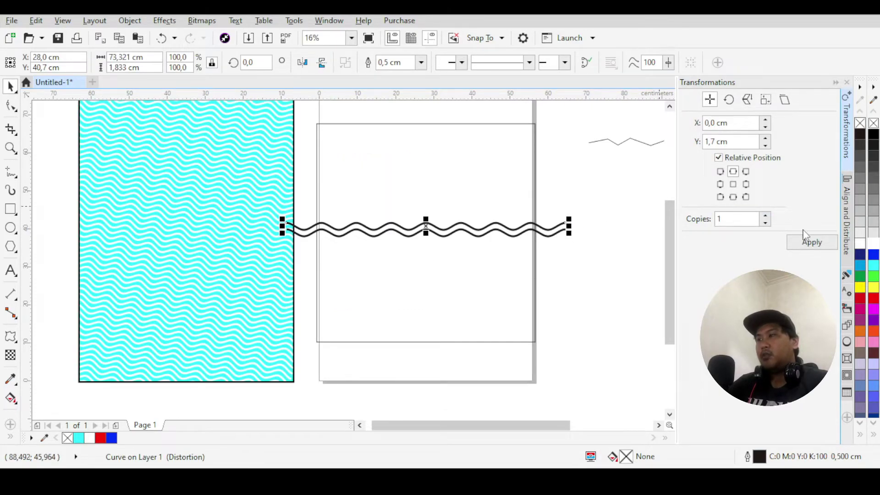
key(ctrl+z)
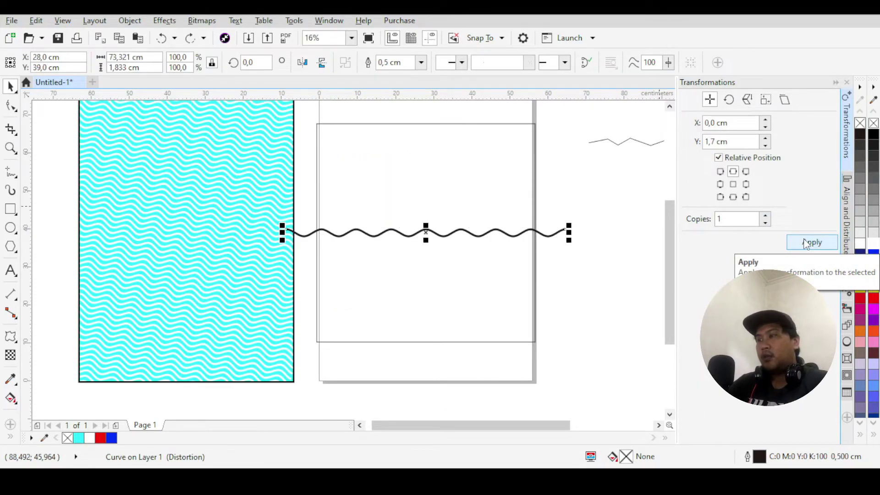
Duplicate the wave line upward 20 times past the square's upper edge, placing each copy 1.833 cm above the previous one
click(584, 227)
click(542, 235)
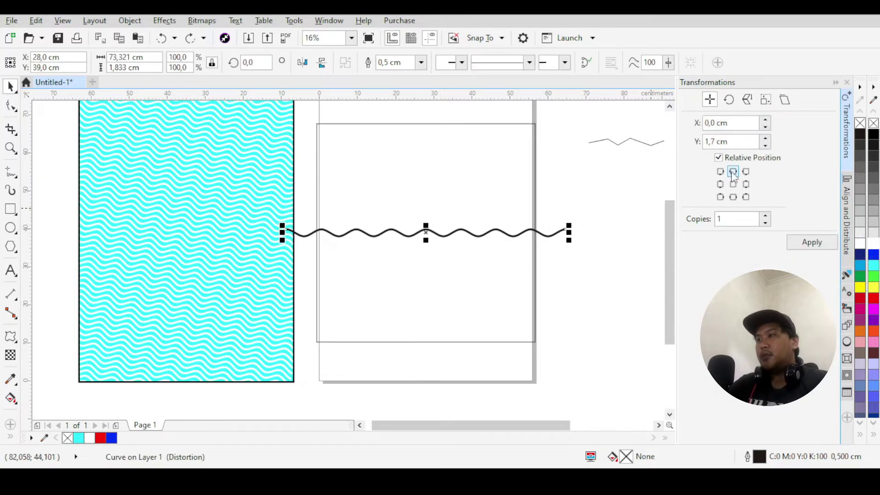
click(733, 197)
click(733, 171)
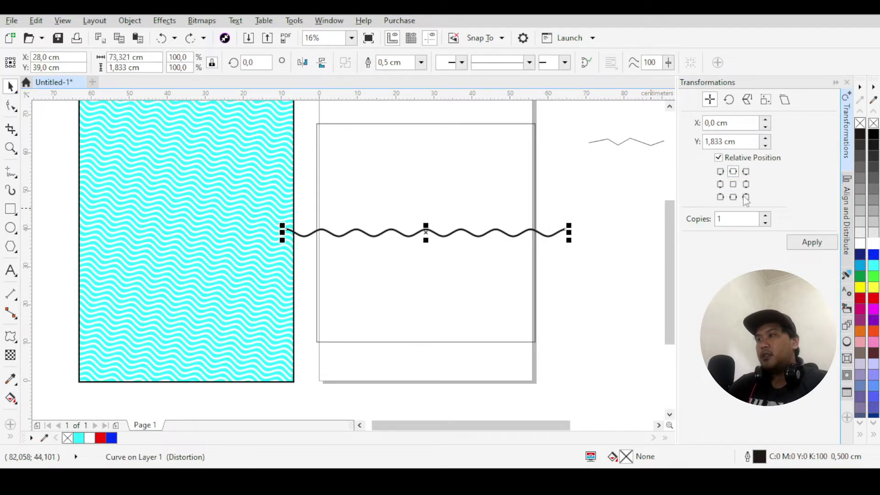
click(811, 247)
click(810, 248)
click(811, 248)
click(810, 247)
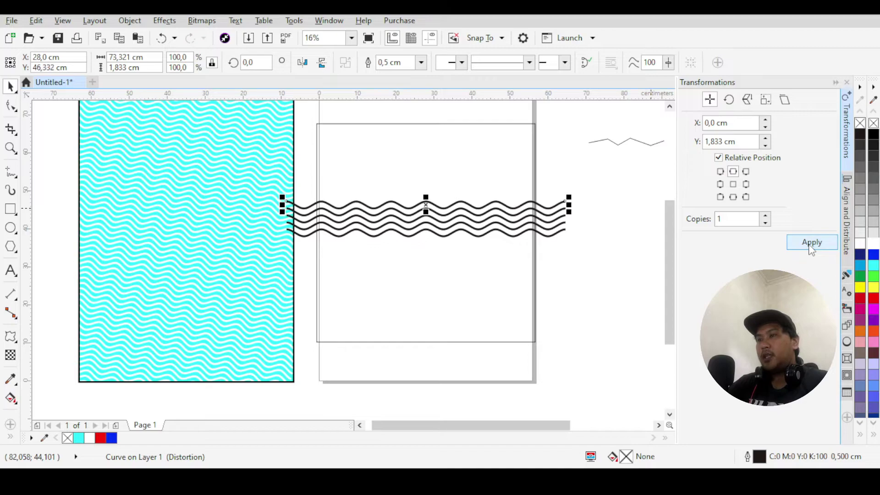
click(811, 247)
click(811, 247)
click(810, 247)
click(811, 246)
click(811, 247)
click(810, 246)
click(811, 247)
click(811, 246)
click(810, 246)
click(810, 247)
click(810, 246)
click(810, 247)
click(810, 247)
click(810, 246)
click(810, 246)
click(811, 247)
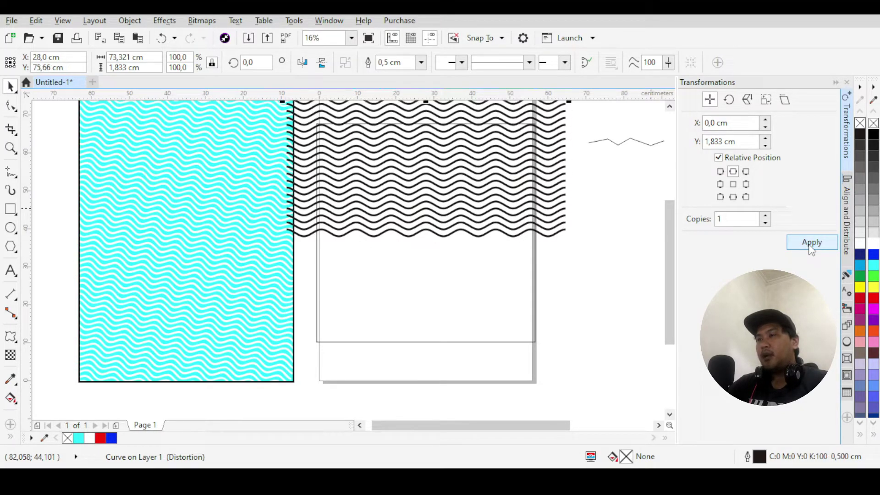
Duplicate the lowest wave line downward 22 times past the page's lower edge, each copy offset by -1.833 cm vertically
click(578, 264)
scroll(561, 237, down, 1)
scroll(559, 237, up, 1)
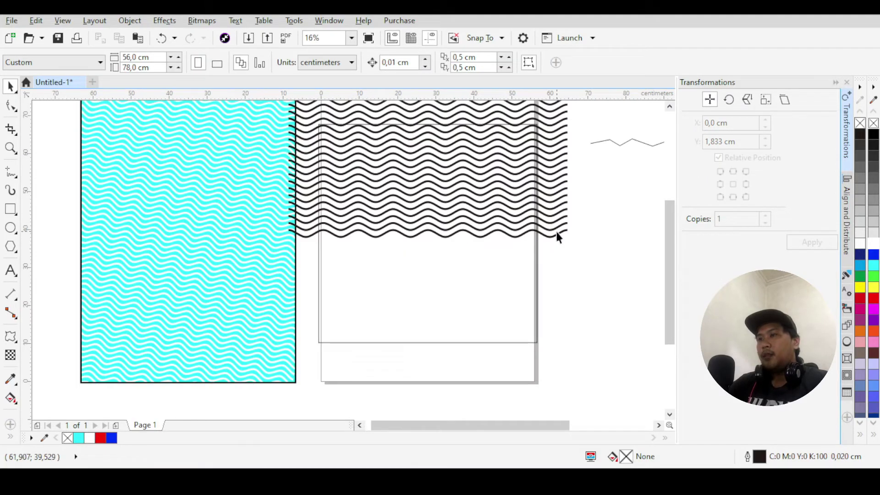
click(557, 235)
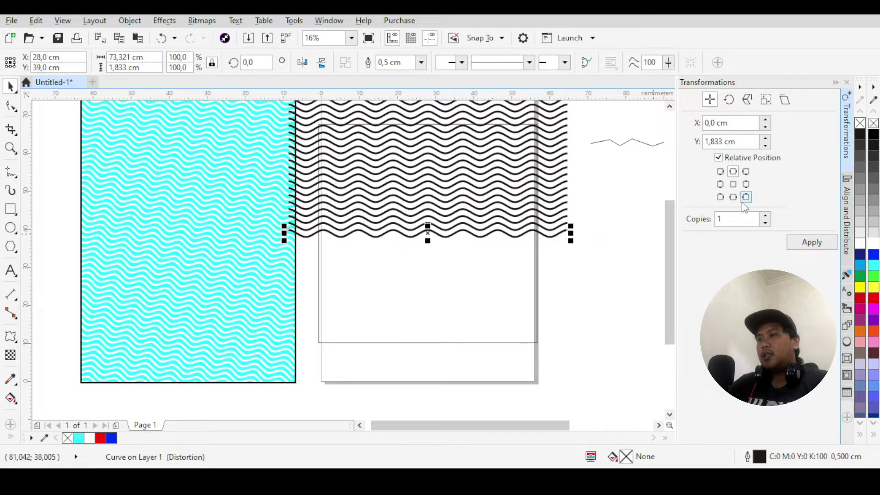
click(732, 184)
click(706, 141)
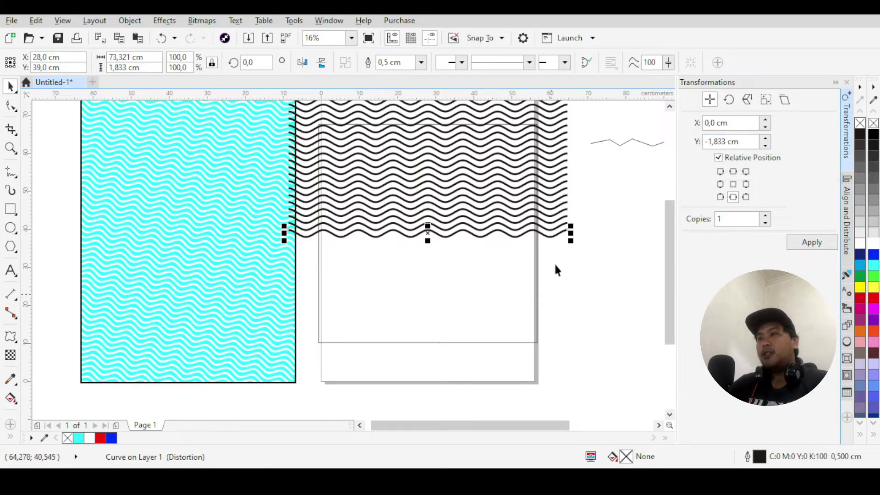
click(803, 245)
click(804, 246)
click(804, 246)
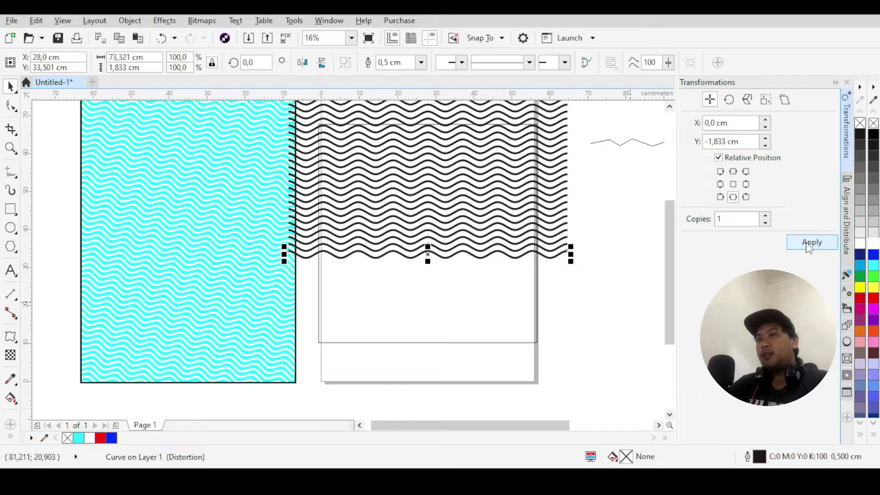
click(806, 246)
click(805, 246)
click(807, 247)
click(807, 247)
click(808, 247)
double_click(808, 247)
click(808, 246)
double_click(808, 245)
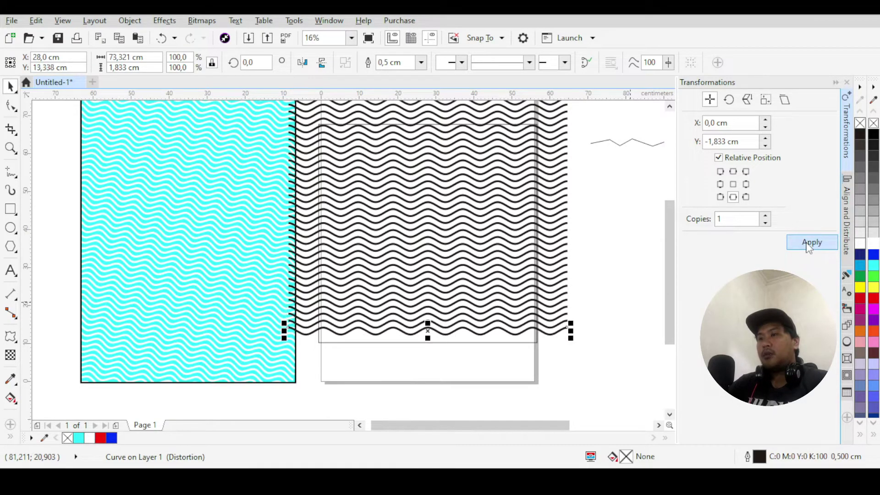
double_click(807, 245)
double_click(807, 245)
double_click(808, 246)
double_click(808, 245)
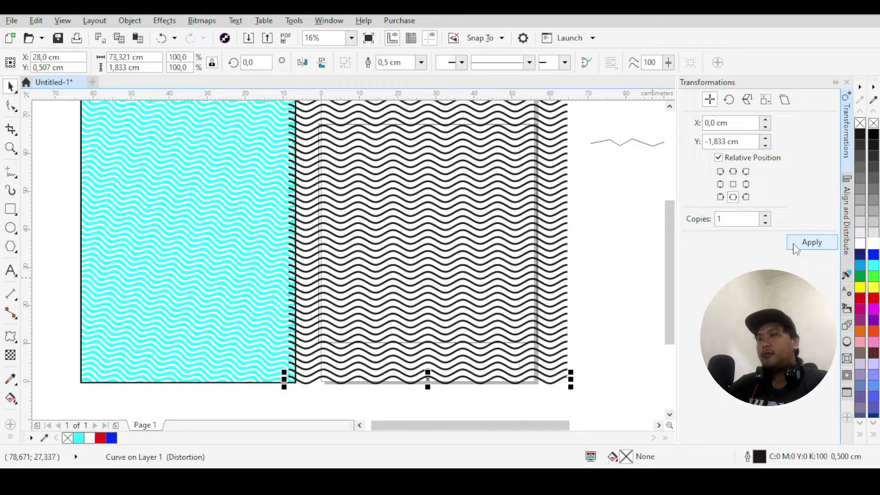
click(807, 245)
Move the unfilled square off the page to the empty area right of the wave lines
scroll(265, 270, down, 1)
click(441, 273)
scroll(364, 321, up, 3)
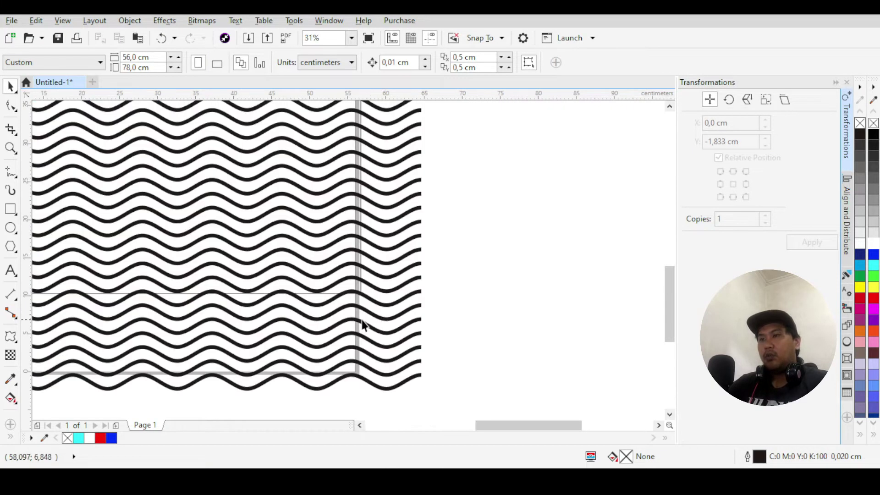
click(360, 255)
scroll(360, 256, down, 5)
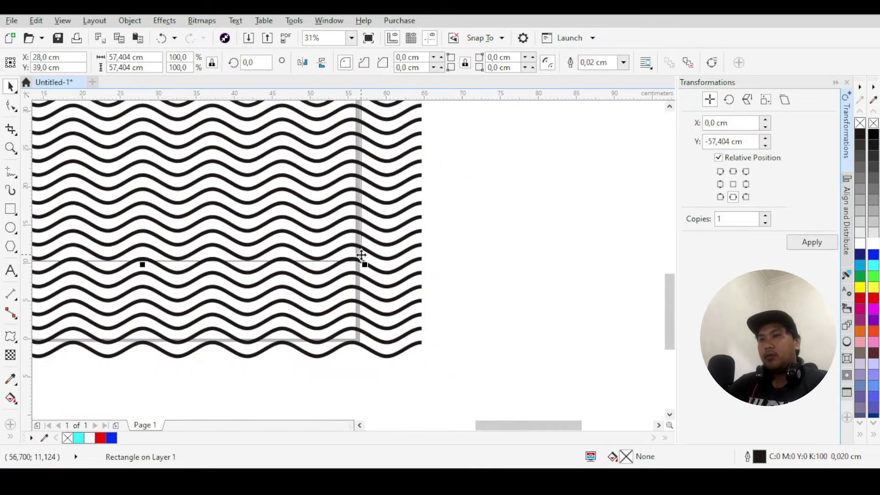
drag(421, 265, 573, 316)
Group all the stacked wave lines and move the group down off most of the page
click(391, 134)
drag(380, 133, 221, 297)
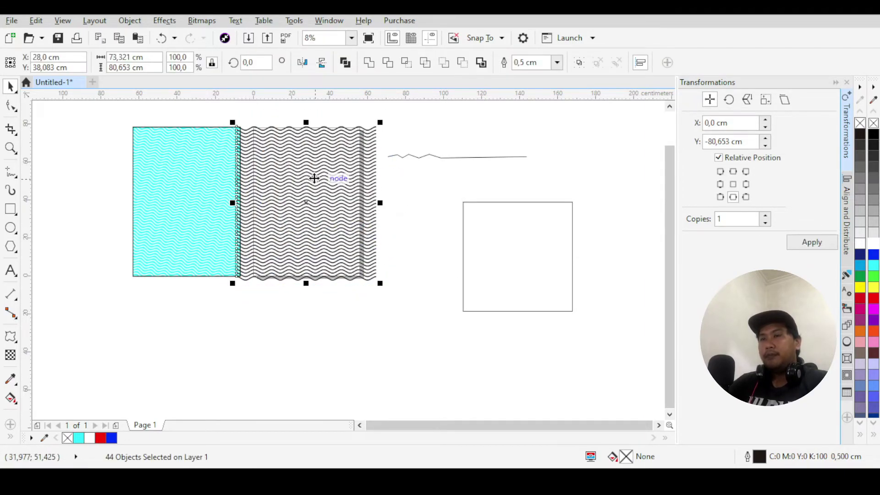
drag(314, 177, 346, 229)
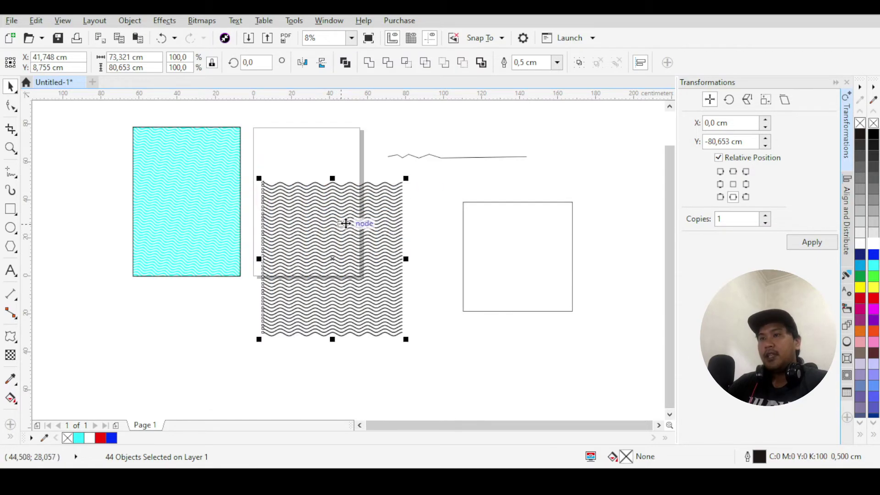
click(579, 63)
drag(365, 240, 390, 327)
Center the square back on the page and move the wave line group to the page's right side
click(531, 238)
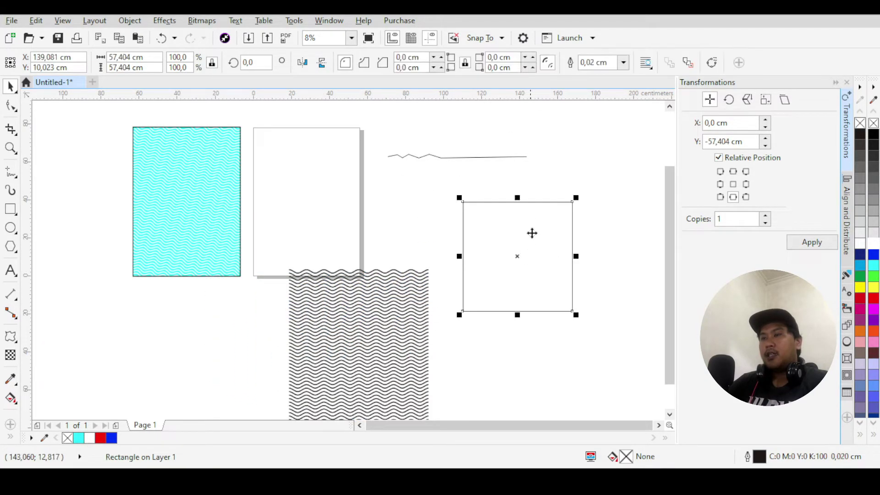
drag(530, 227, 317, 179)
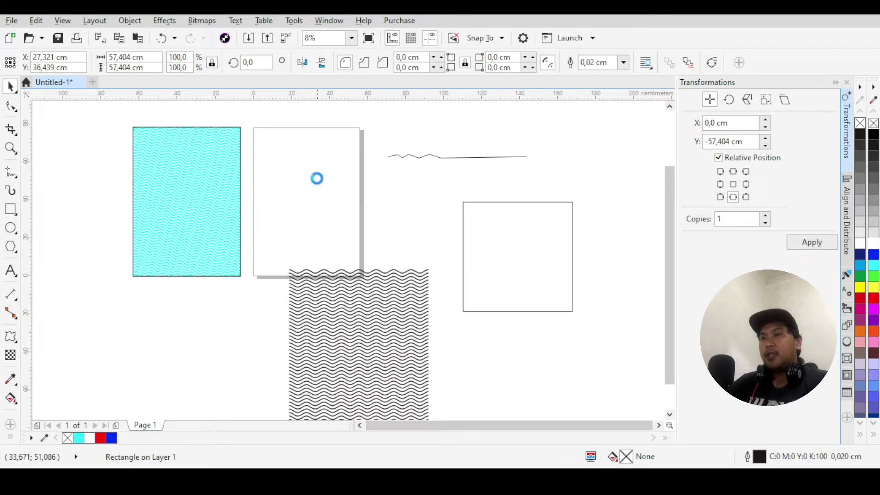
click(515, 224)
click(345, 320)
drag(345, 321, 417, 222)
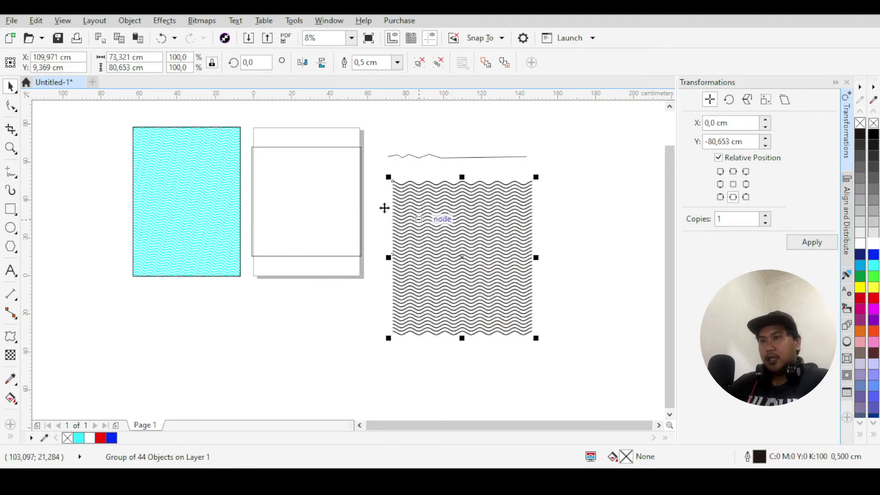
Fill the square on the page with teal #04B5B5
click(318, 177)
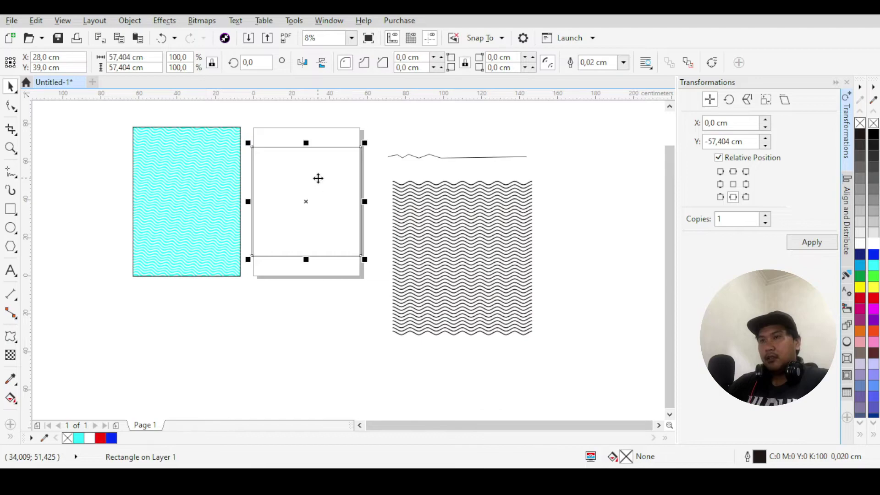
click(875, 265)
double_click(630, 459)
drag(392, 126, 569, 131)
click(527, 214)
drag(527, 214, 528, 218)
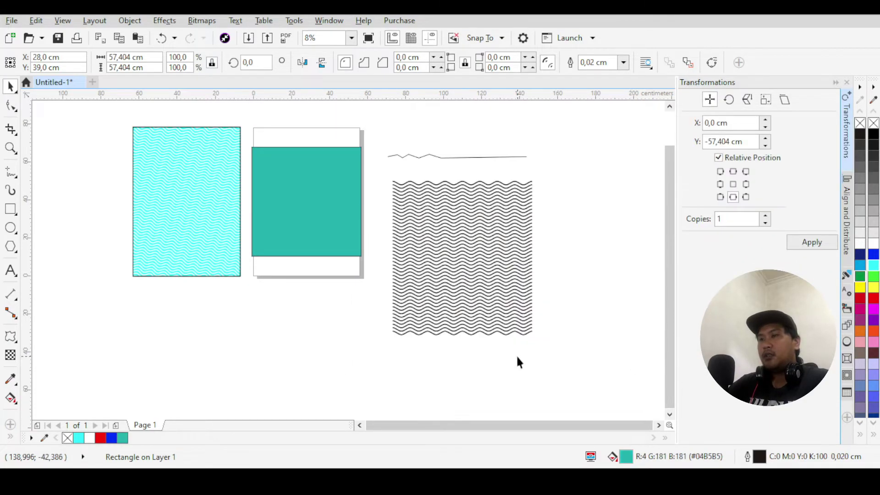
Try rotating the wave line group counterclockwise by about 30 degrees and shifting it sideways
click(494, 248)
scroll(295, 180, up, 1)
scroll(323, 180, down, 1)
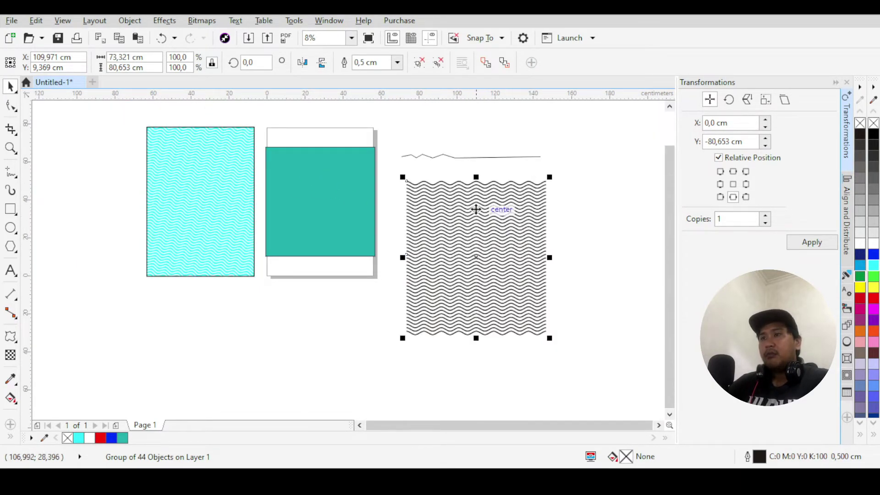
scroll(234, 190, up, 1)
scroll(233, 190, down, 1)
click(519, 226)
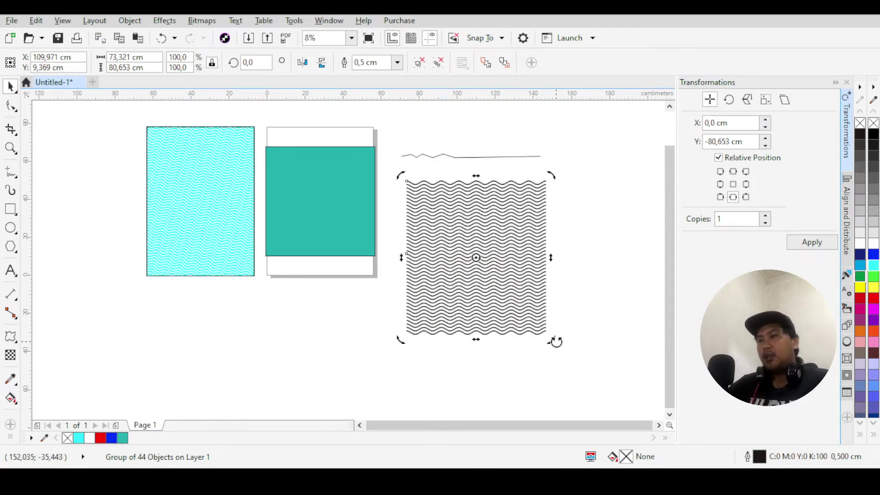
drag(555, 342, 573, 285)
drag(472, 289, 555, 277)
click(531, 264)
key(ctrl+z)
key(ctrl+z)
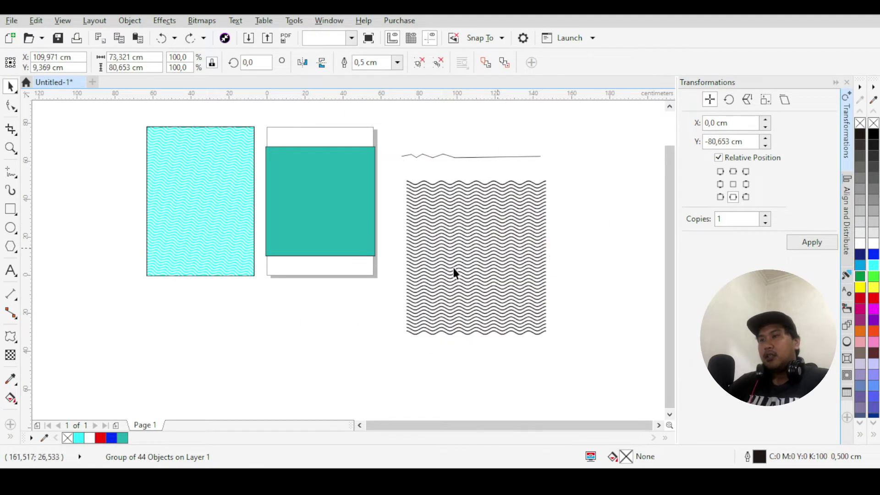
Rotate the wave line group counterclockwise to about 20.3 degrees
click(546, 331)
drag(549, 338, 559, 315)
click(595, 236)
click(514, 251)
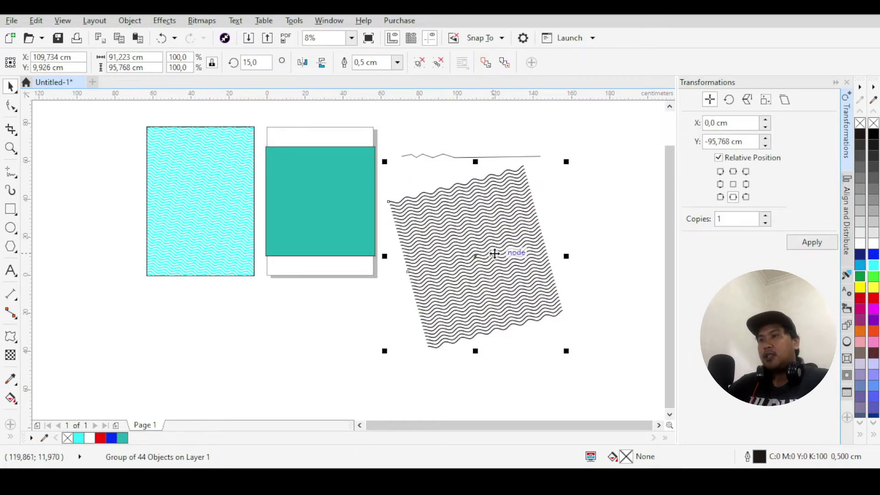
click(501, 224)
drag(567, 351, 580, 345)
click(463, 247)
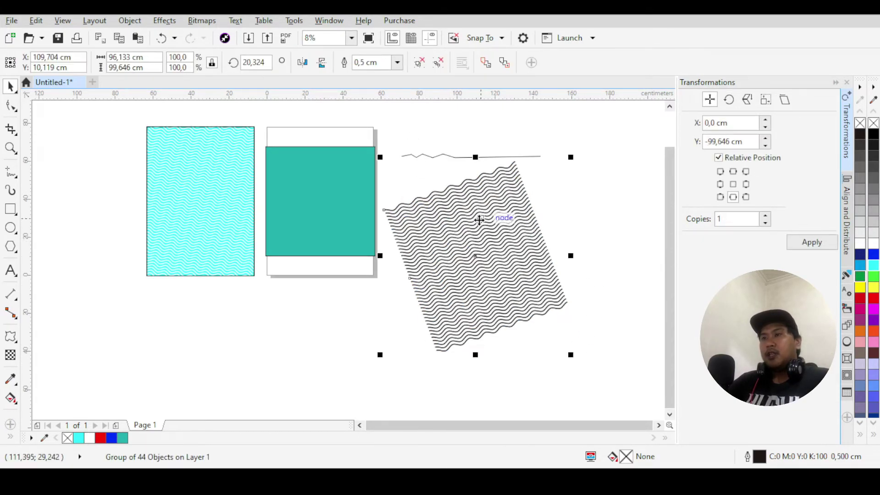
Try placing the rotated wave line group inside the outlined teal square with PowerClip
right_click(480, 220)
click(413, 181)
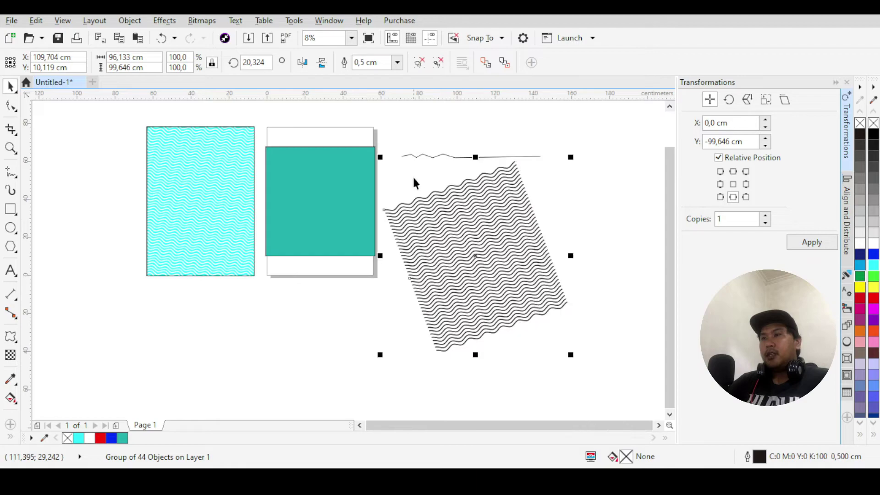
click(491, 227)
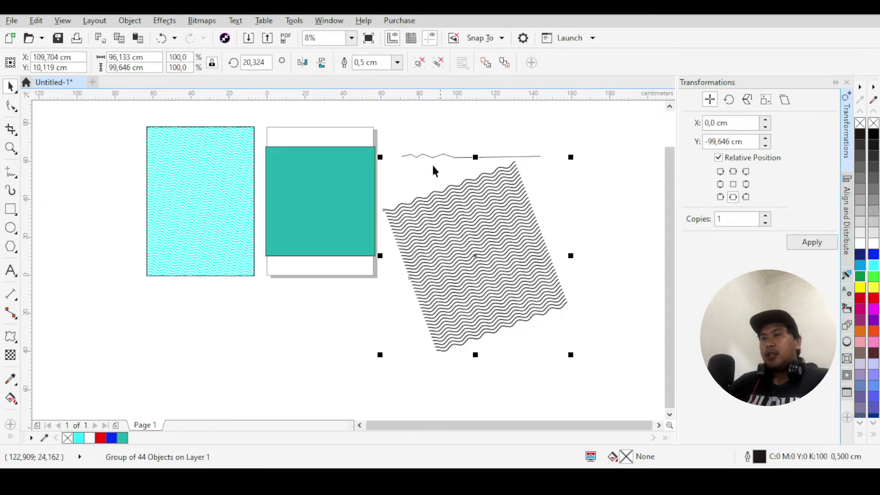
right_click(490, 208)
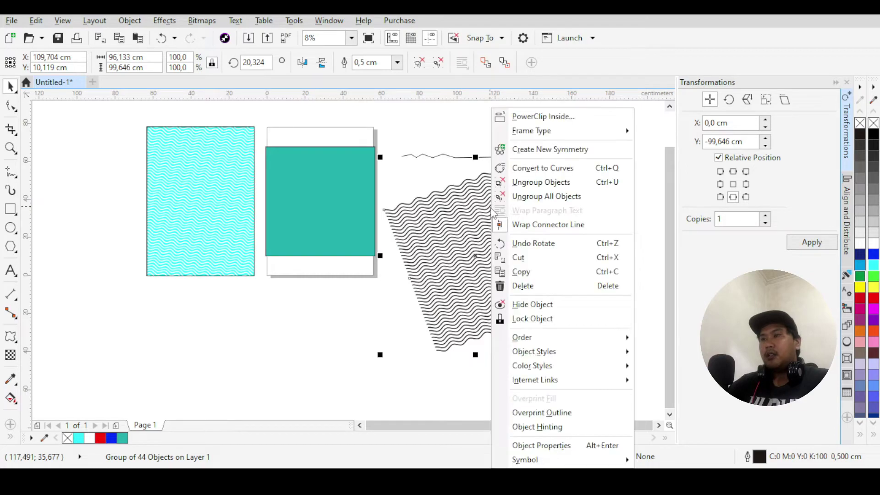
click(570, 119)
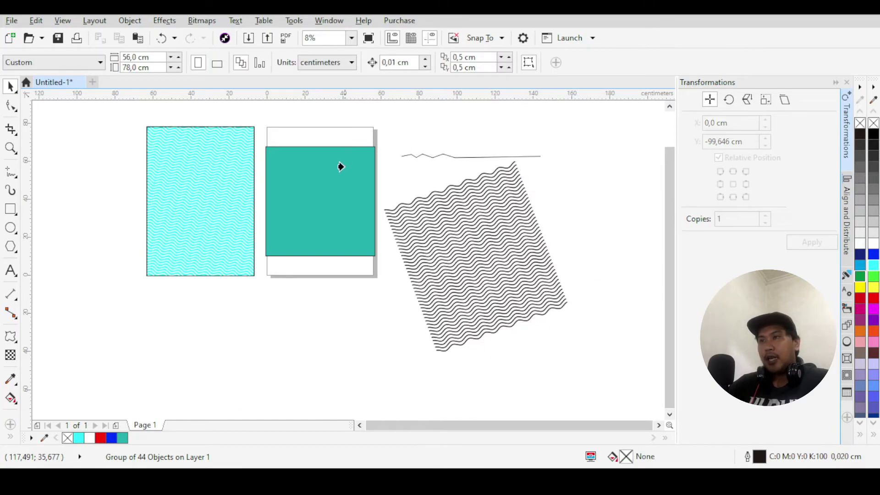
click(333, 202)
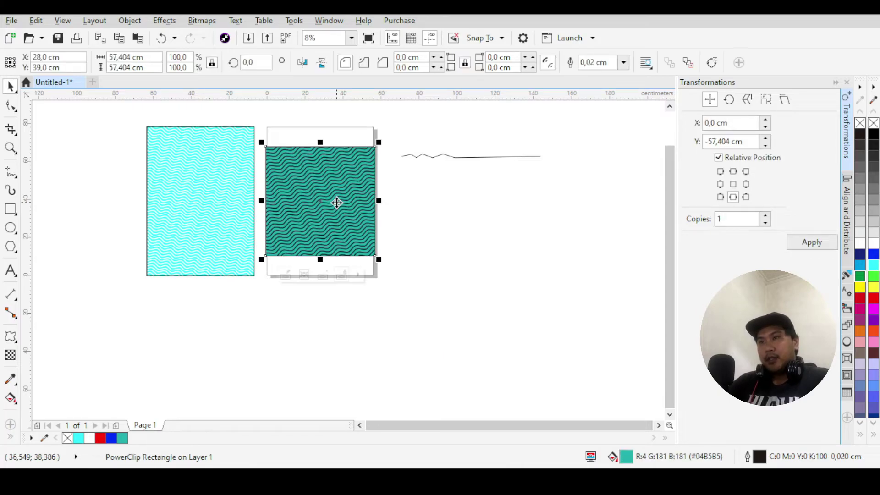
scroll(341, 181, up, 3)
scroll(239, 205, down, 3)
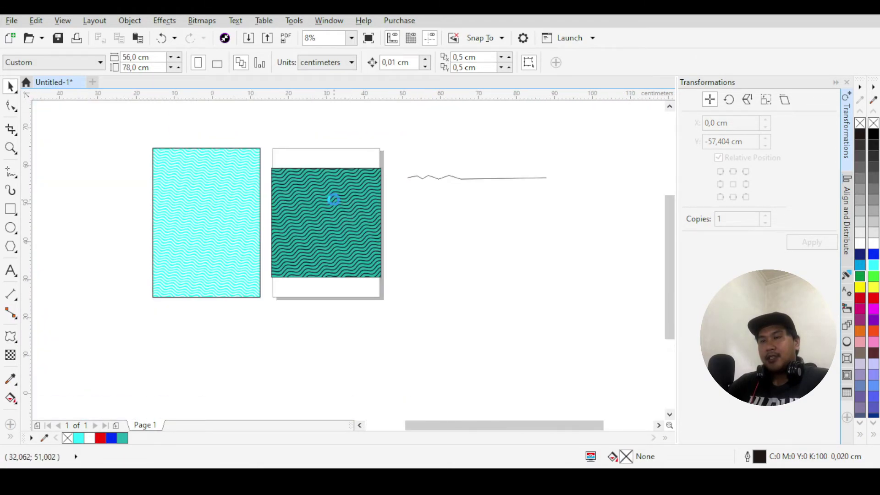
scroll(334, 196, up, 1)
Undo the PowerClip and set the teal square's outline to None
click(343, 194)
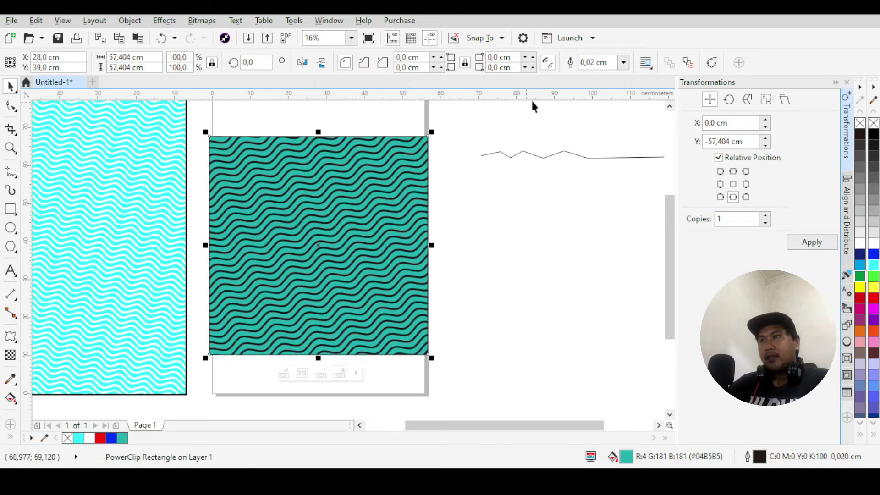
key(ctrl+z)
scroll(450, 142, up, 1)
scroll(444, 138, down, 1)
key(Tab)
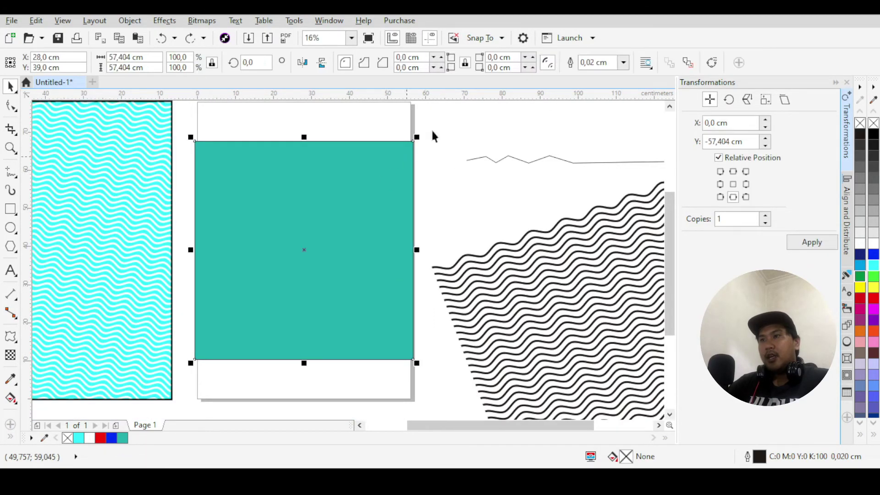
click(624, 62)
click(595, 79)
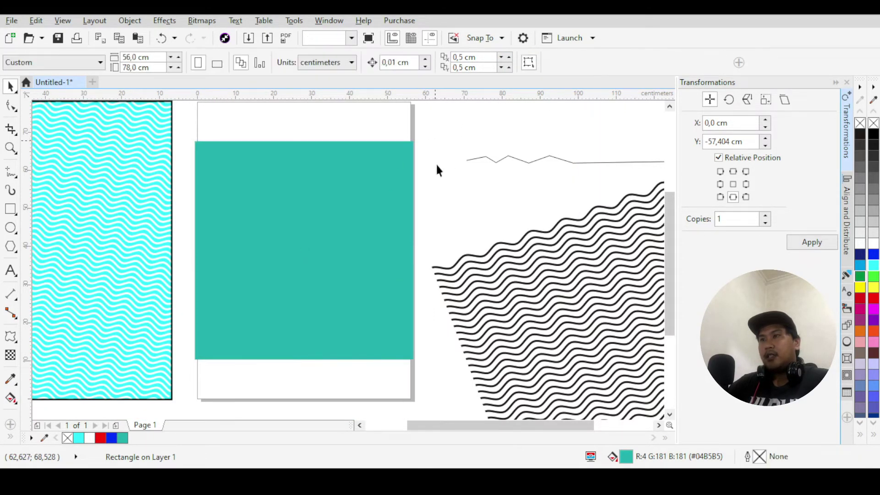
PowerClip the rotated wave line group inside the teal square without an outline
scroll(436, 156, down, 1)
click(560, 256)
right_click(536, 256)
click(587, 118)
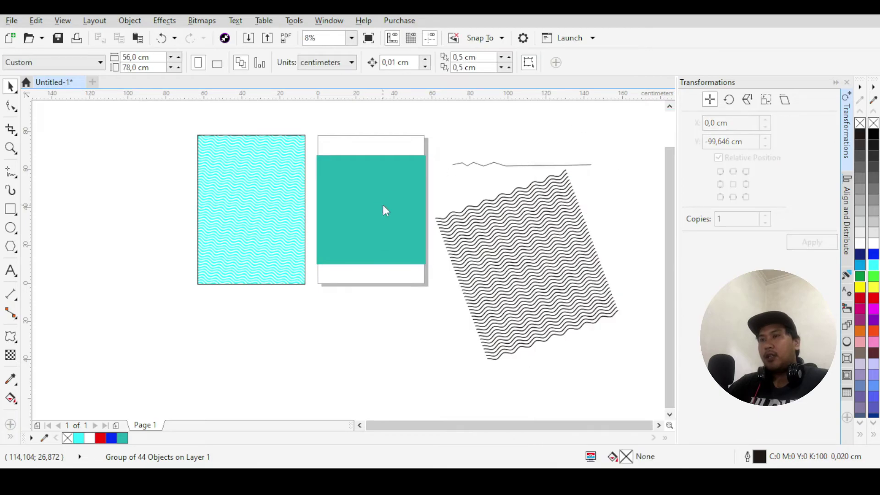
click(379, 205)
click(458, 142)
scroll(379, 206, up, 2)
scroll(376, 215, down, 2)
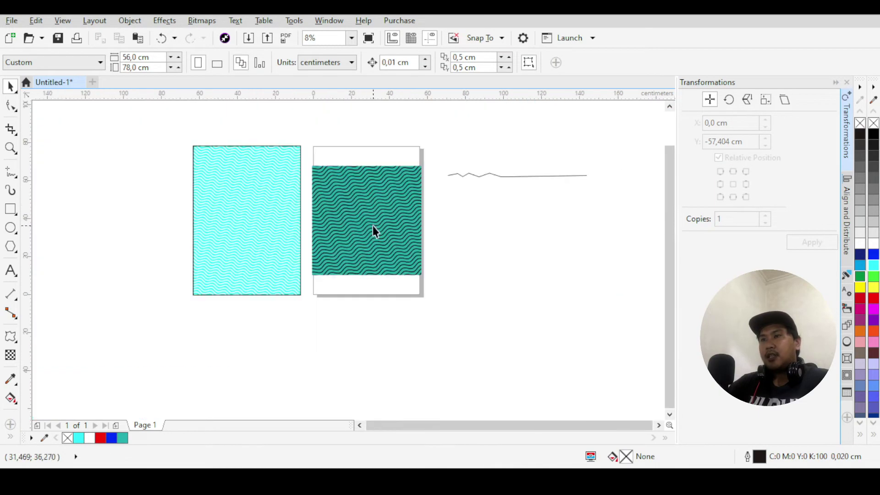
scroll(383, 220, up, 2)
Add a one-step outside contour with a 0.4 cm offset around the clipped teal square
click(383, 210)
scroll(387, 119, down, 1)
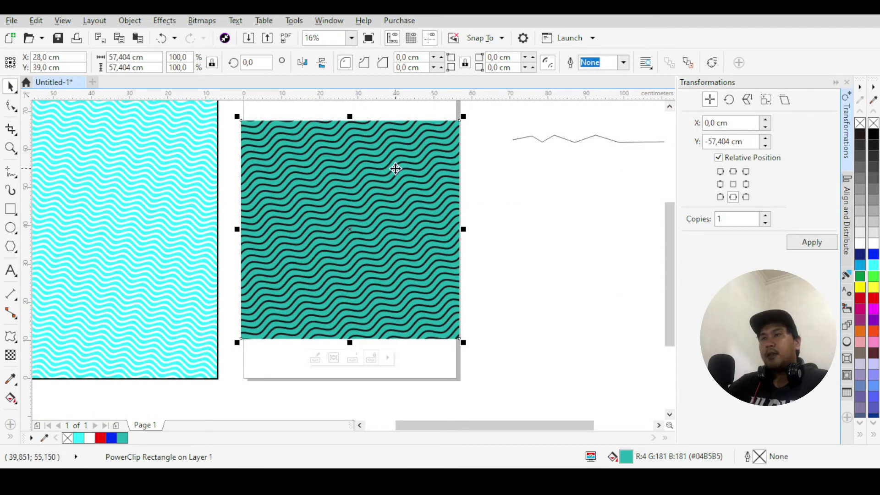
click(18, 346)
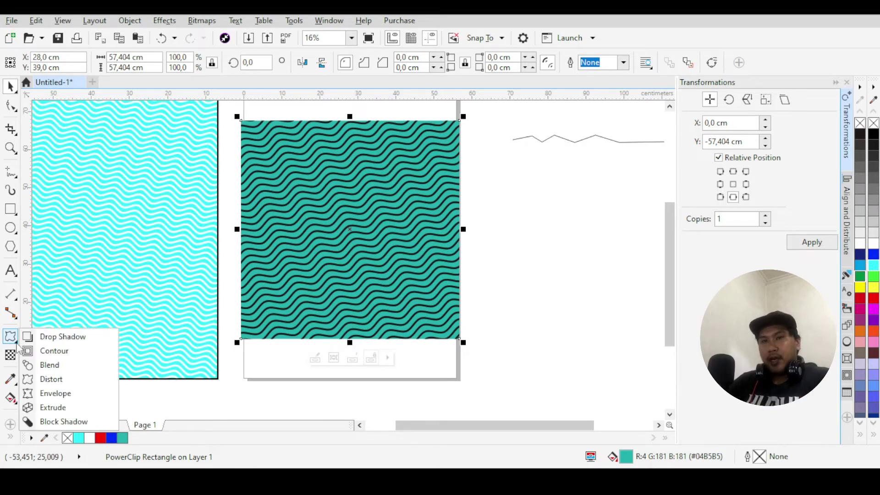
click(50, 350)
click(324, 65)
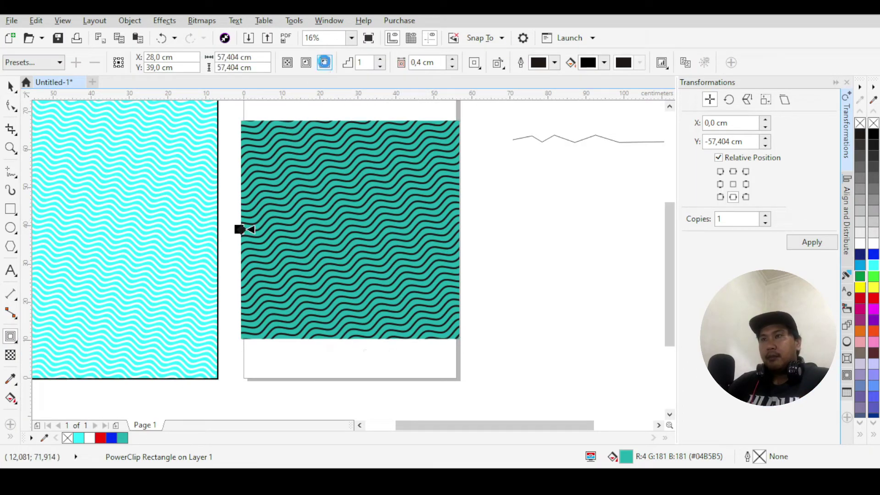
scroll(458, 131, up, 1)
scroll(447, 130, down, 1)
scroll(448, 129, up, 1)
scroll(448, 129, down, 1)
scroll(344, 132, up, 1)
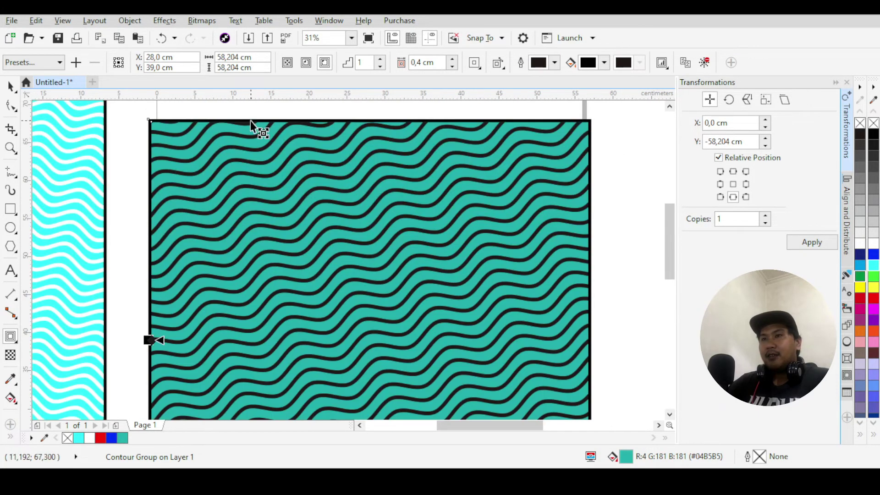
Set the contour offset around the clipped teal square to 0.8 cm
scroll(165, 125, up, 1)
scroll(221, 115, down, 1)
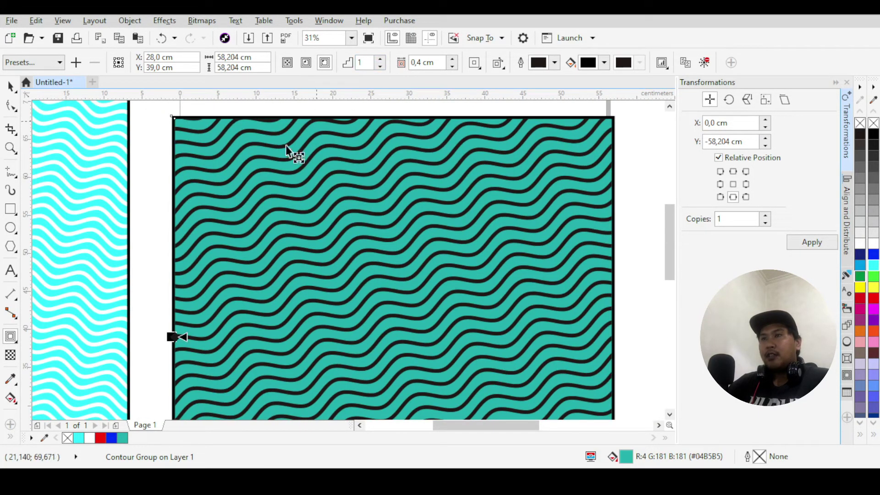
scroll(320, 126, down, 1)
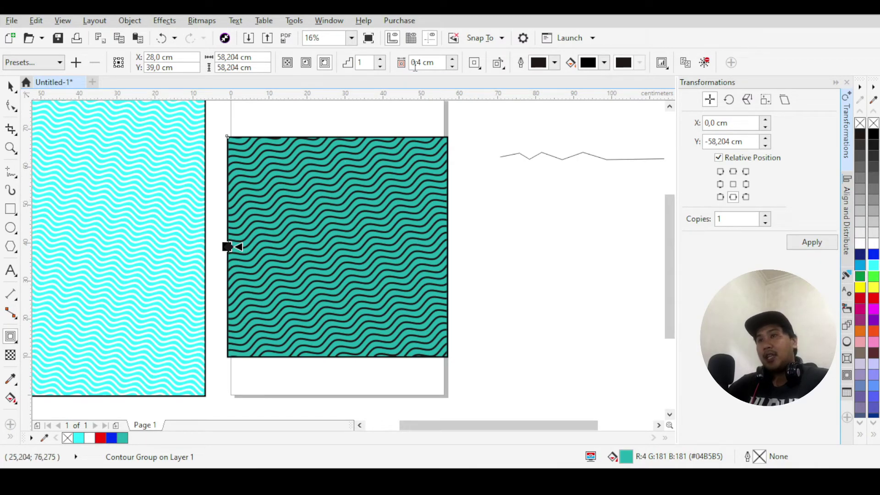
click(422, 62)
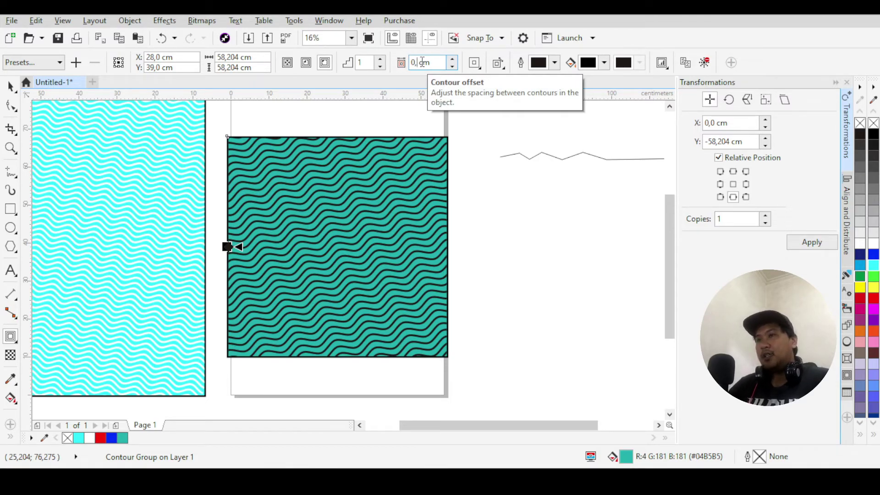
text(8)
key(Return)
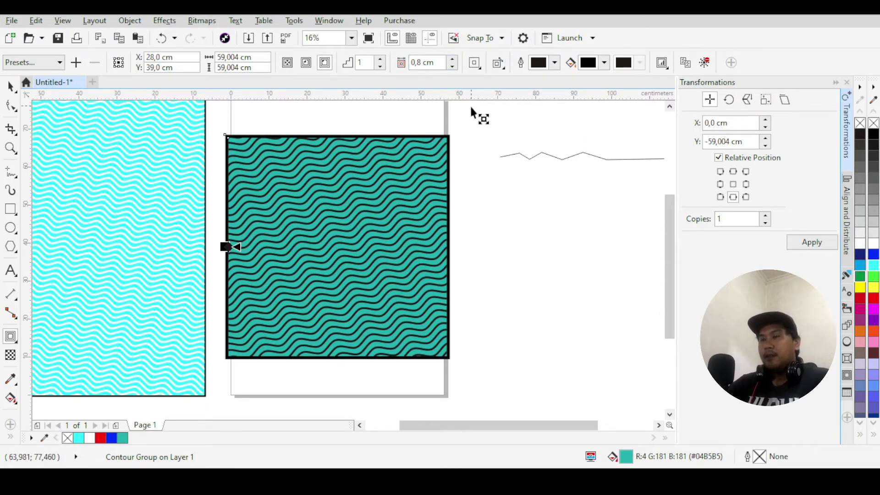
Try applying round corners to the contour around the teal square
scroll(451, 149, up, 5)
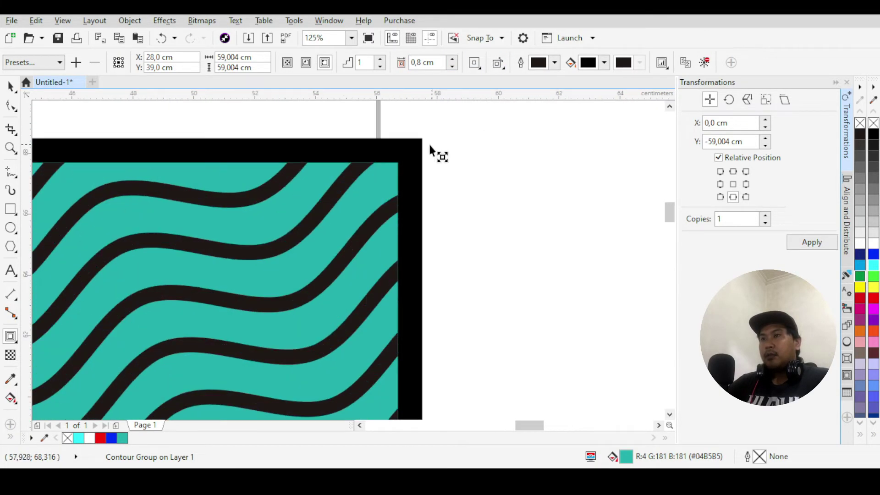
click(475, 63)
click(498, 62)
click(484, 68)
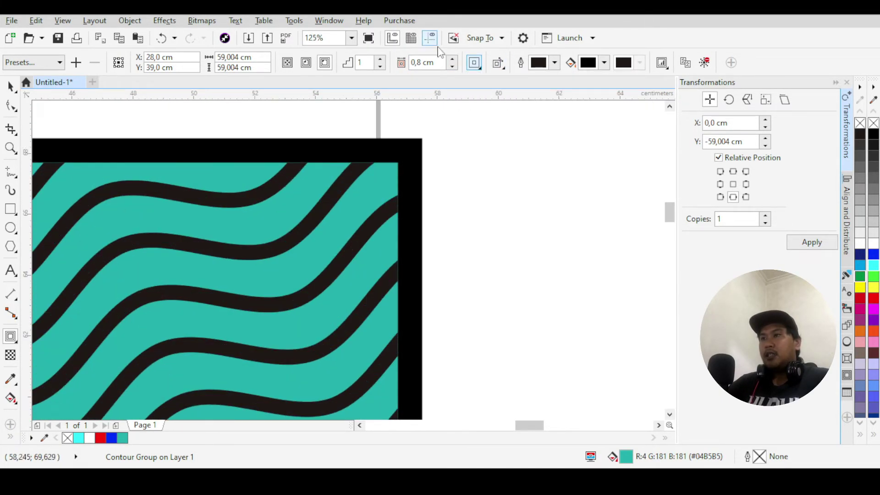
click(475, 64)
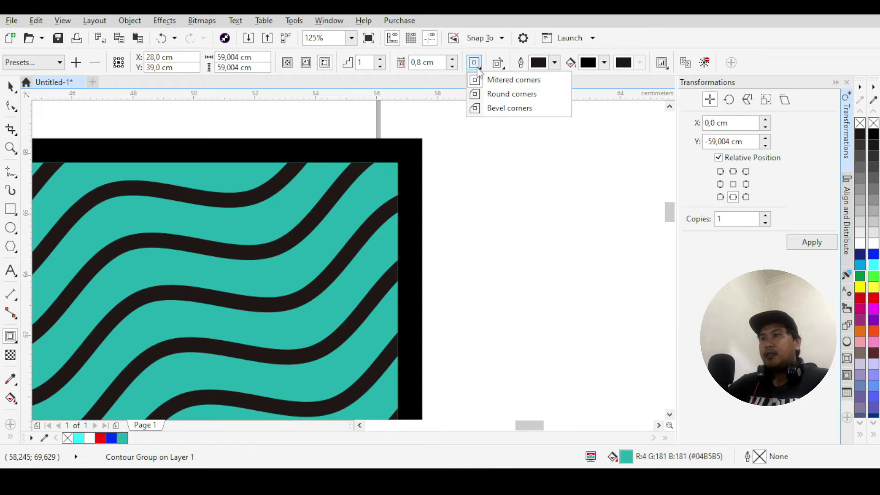
click(503, 95)
scroll(442, 154, down, 6)
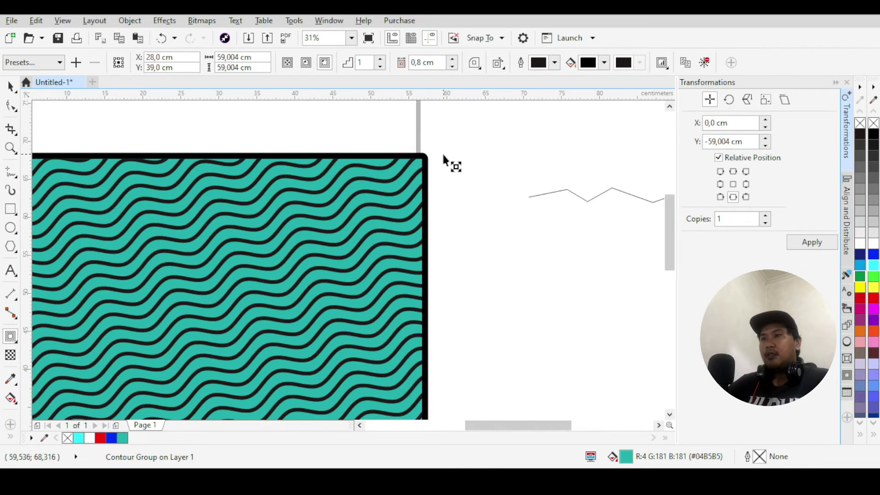
scroll(442, 154, up, 1)
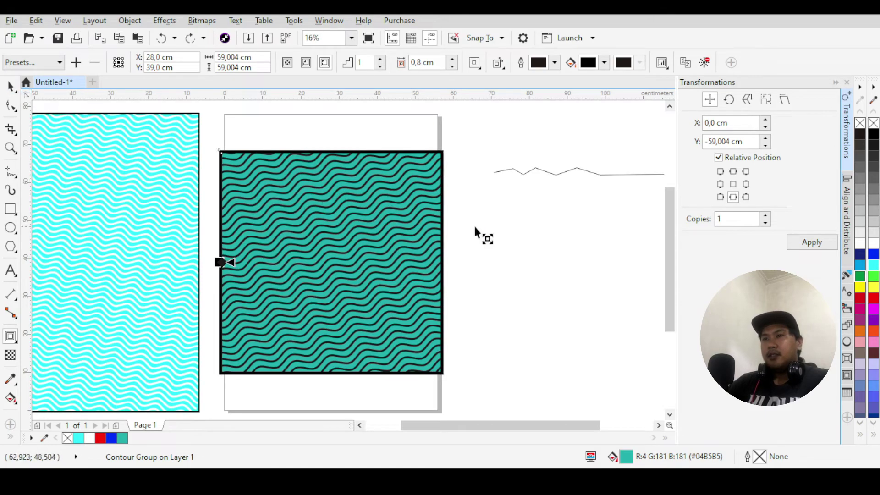
Set the contour offset around the teal square to 0.5 cm and return to the Pick tool
key(BackSpace)
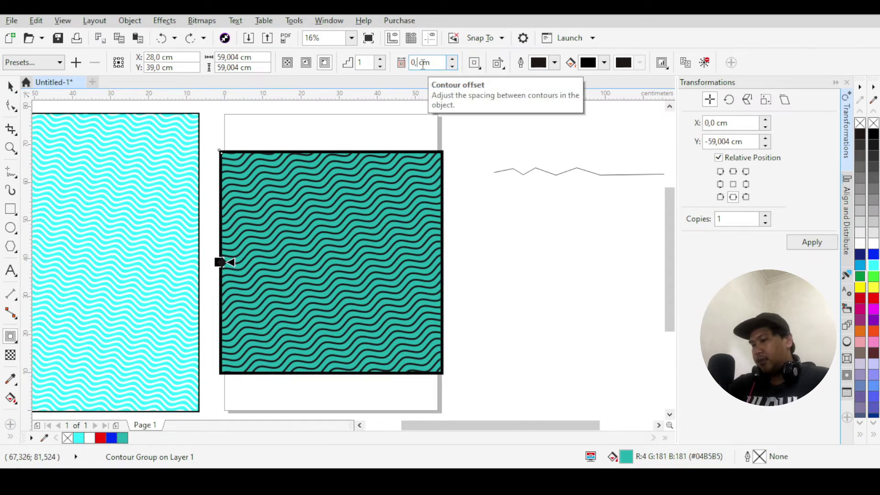
text(5)
key(Return)
key(space)
Delete the cyan and white wave sample and the leftover zigzag line beside the page
scroll(198, 171, down, 1)
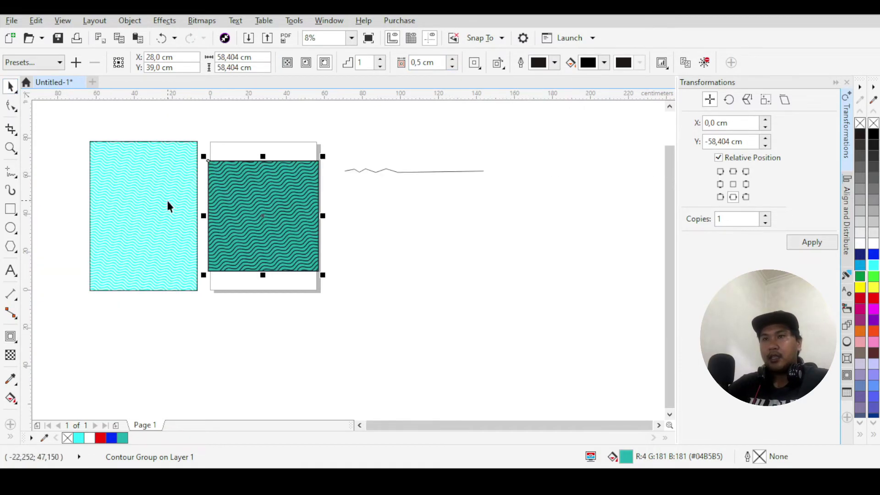
click(167, 204)
key(Delete)
click(448, 173)
key(Delete)
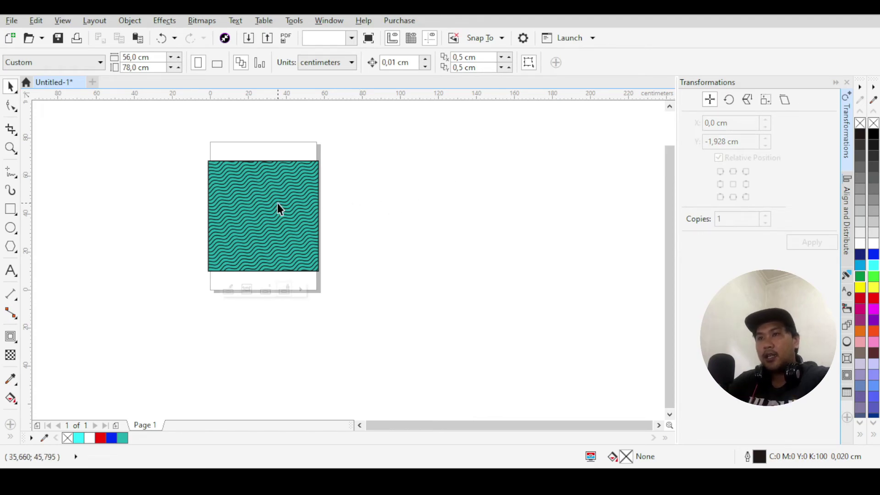
Fit the teal wave pattern square in the view with nothing selected and show it in full-screen preview
click(278, 203)
click(414, 205)
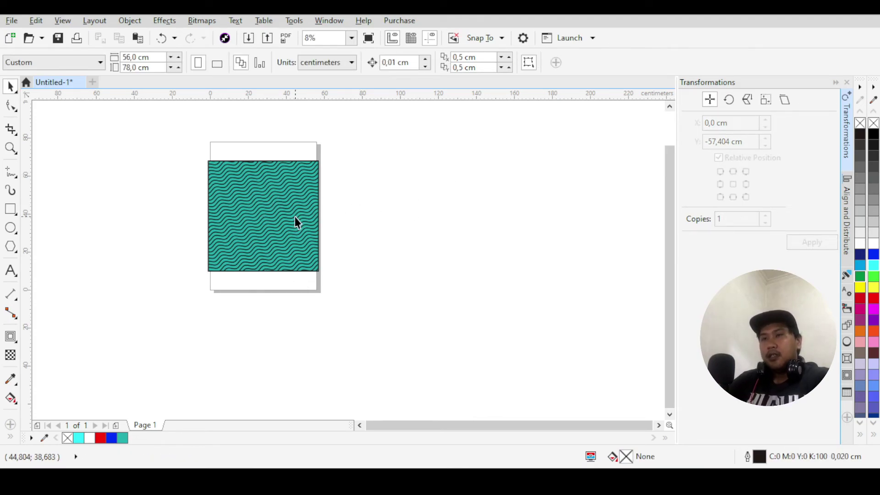
key(F4)
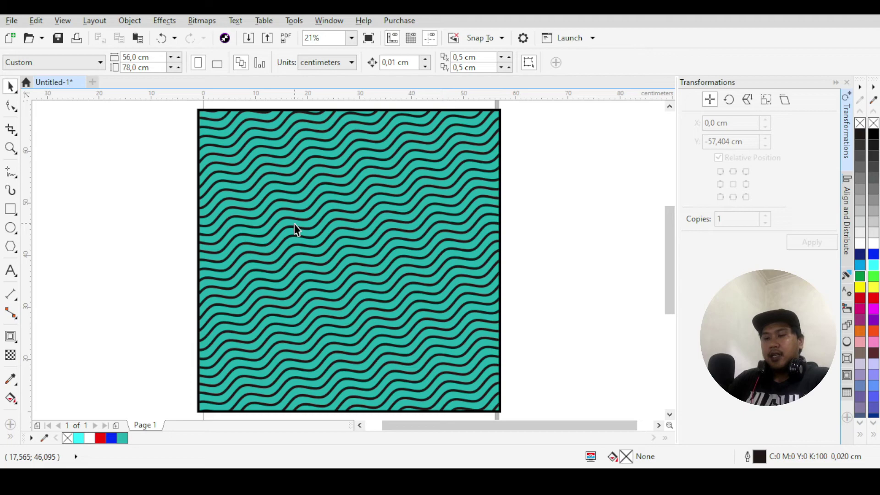
key(F9)
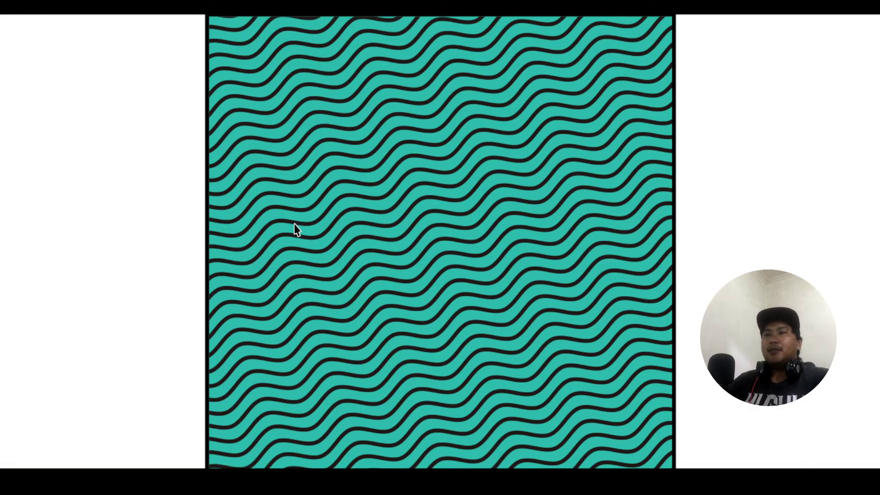